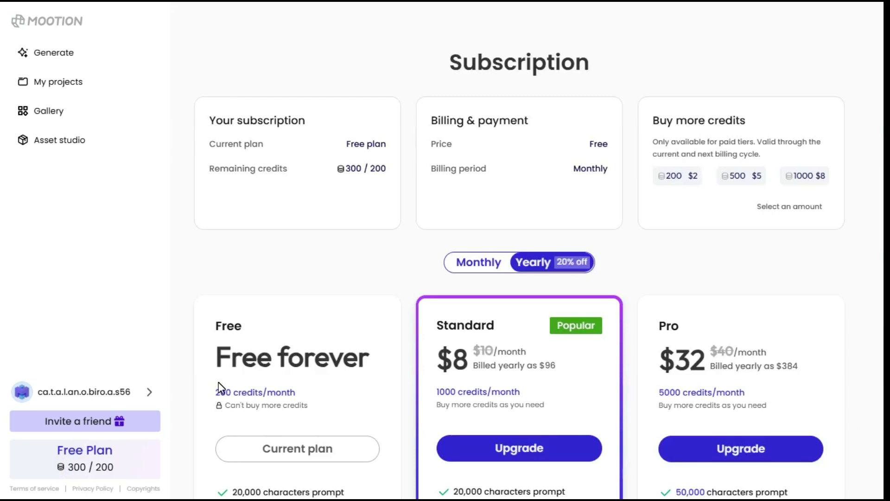
- Look over the subscription plan features and start a new General creation project
{"action": "scroll", "coordinate": [219, 387], "scroll_direction": "down", "scroll_amount": 7}
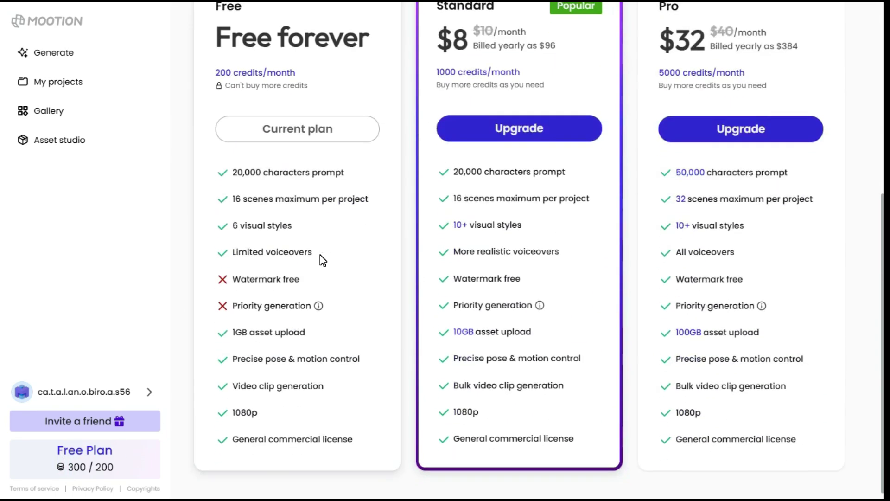
{"action": "scroll", "coordinate": [324, 278], "scroll_direction": "up", "scroll_amount": 5}
{"action": "left_click", "coordinate": [67, 53]}
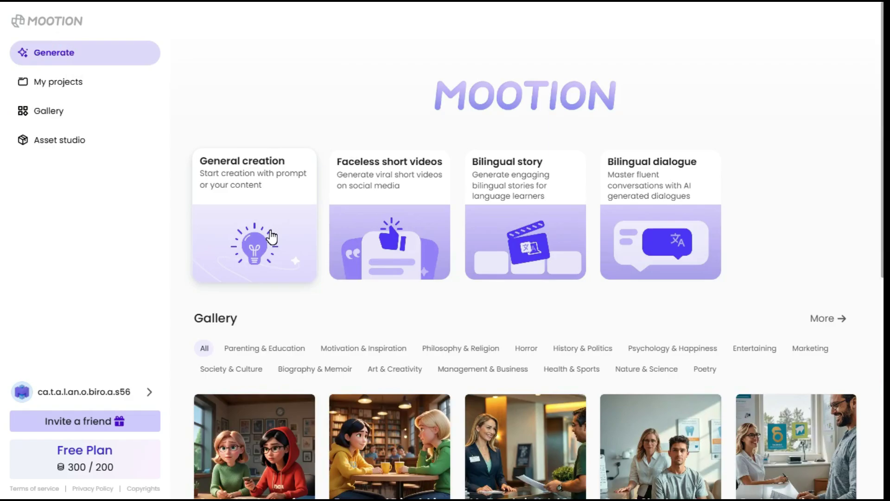
{"action": "left_click", "coordinate": [271, 237]}
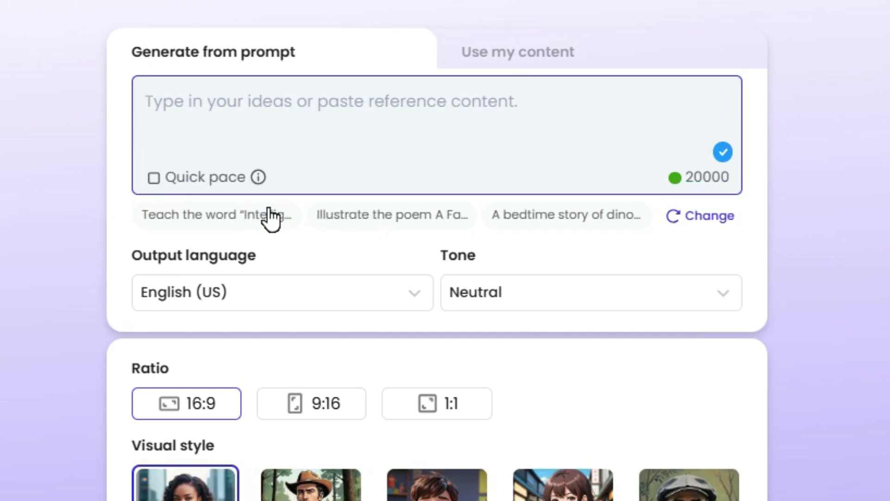
- Try the suggested dinosaur bedtime story prompt and look at the option for using own script content
{"action": "left_click", "coordinate": [237, 215]}
{"action": "left_click", "coordinate": [543, 214]}
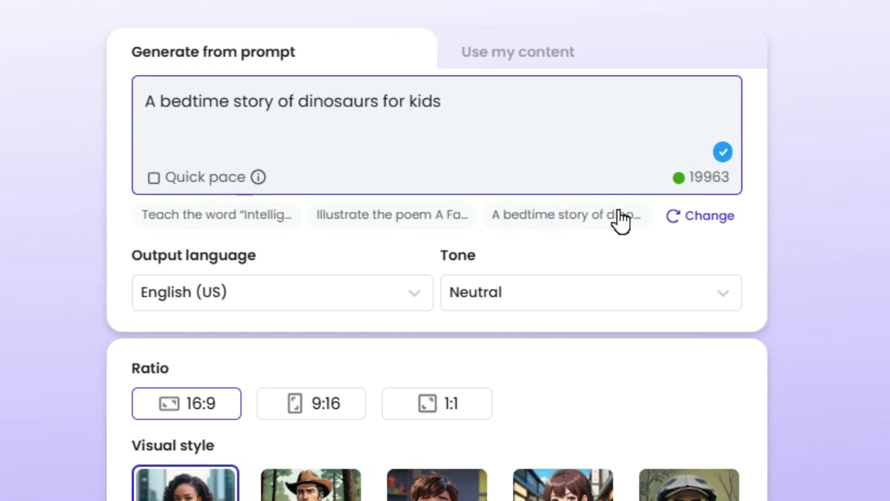
{"action": "left_click", "coordinate": [693, 217]}
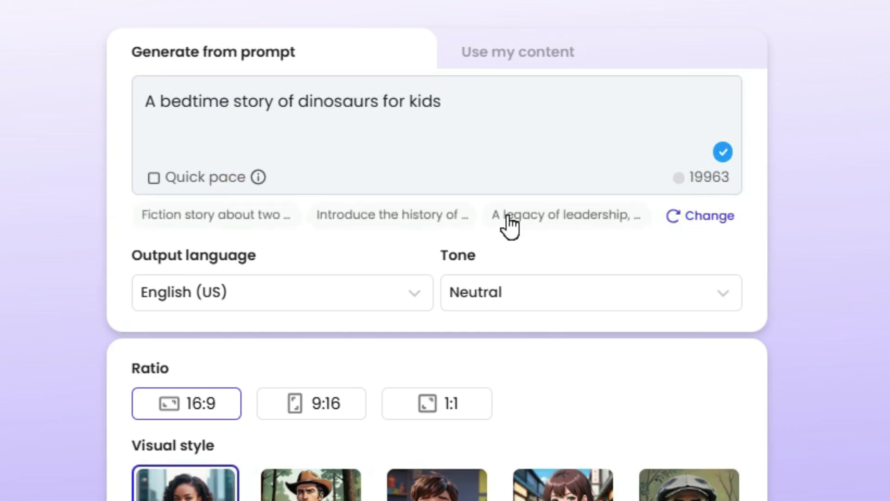
{"action": "left_click", "coordinate": [512, 54]}
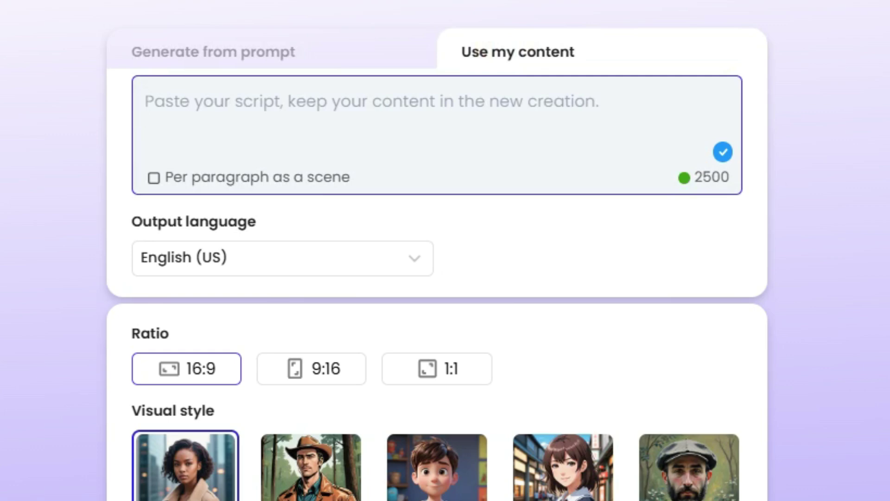
{"action": "left_click", "coordinate": [272, 49]}
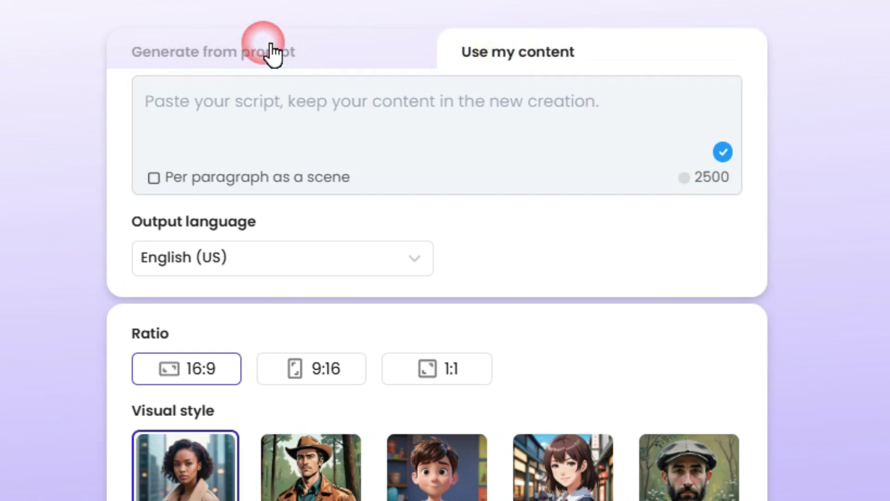
- Replace the prompt with "A bedtime story of a small puppy and a little girl."
{"action": "left_click_drag", "start_coordinate": [441, 99], "coordinate": [132, 100]}
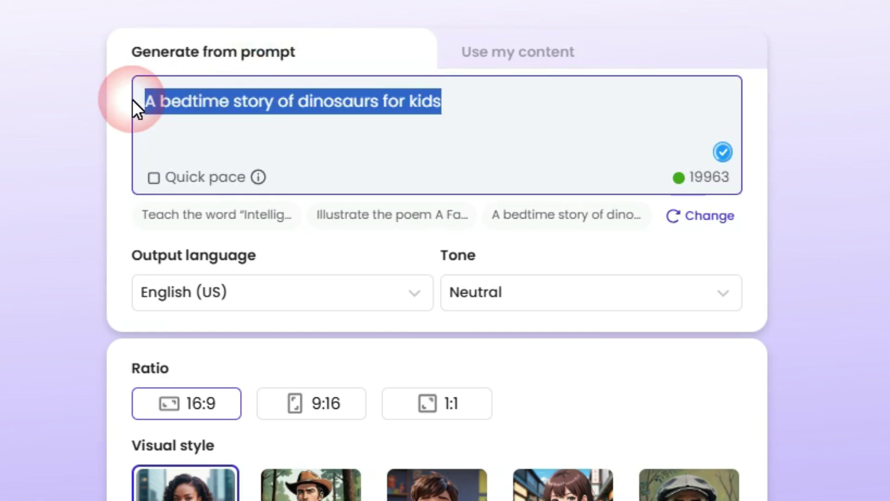
{"action": "key", "text": "BackSpace"}
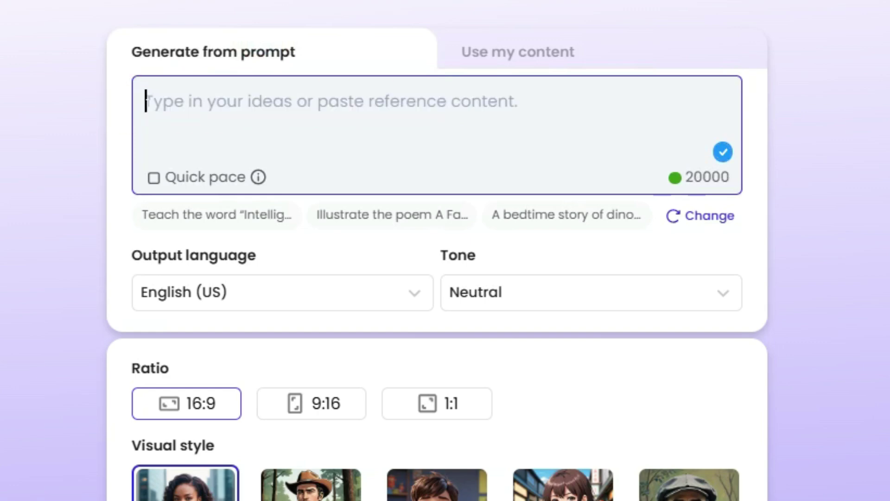
{"action": "type", "text": "A bedtime story of a small puppy and a little girl."}
- Check the available output languages, keep English (US), and set the story's tone to Children's
{"action": "scroll", "coordinate": [408, 213], "scroll_direction": "down", "scroll_amount": 3}
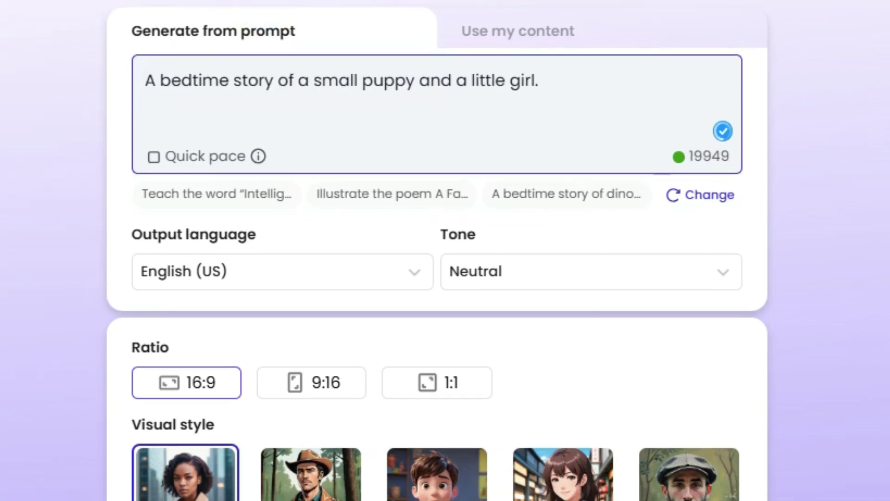
{"action": "left_click", "coordinate": [417, 186]}
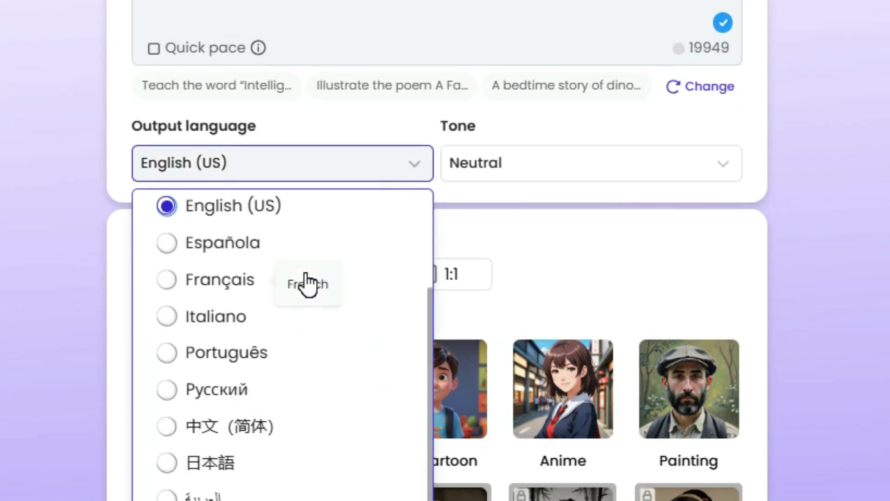
{"action": "scroll", "coordinate": [232, 459], "scroll_direction": "up", "scroll_amount": 2}
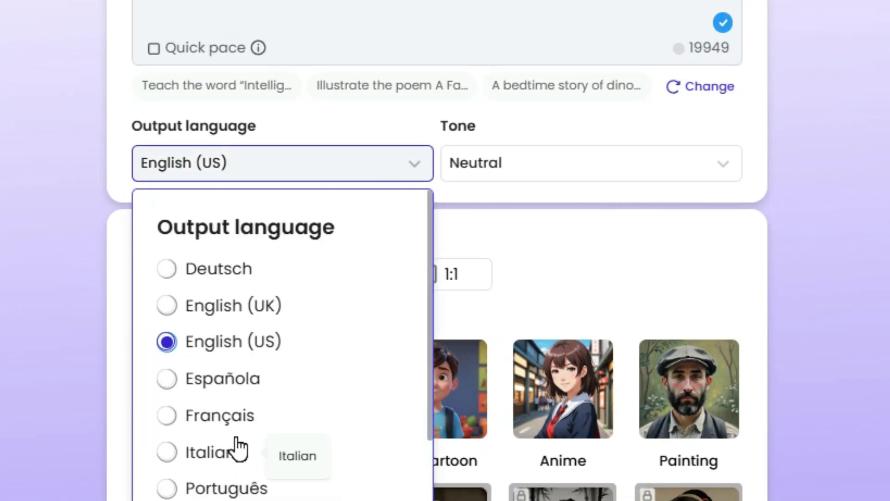
{"action": "left_click", "coordinate": [567, 116]}
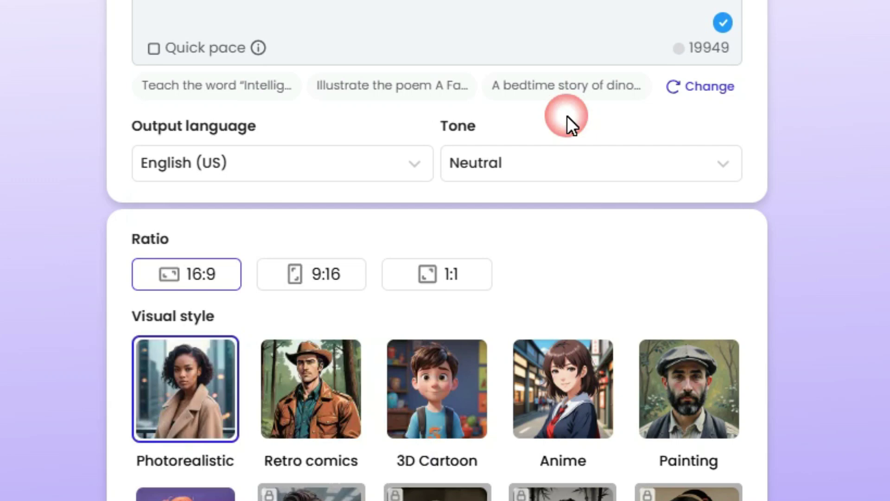
{"action": "left_click", "coordinate": [704, 168]}
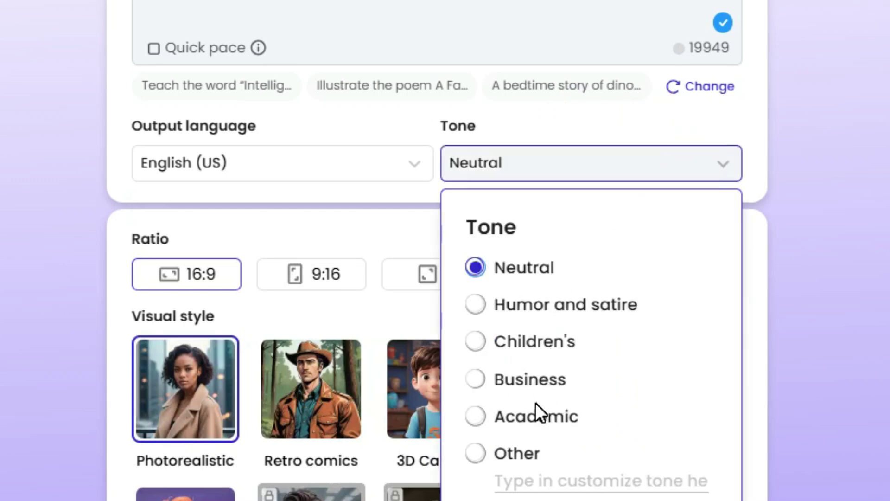
{"action": "left_click", "coordinate": [523, 343]}
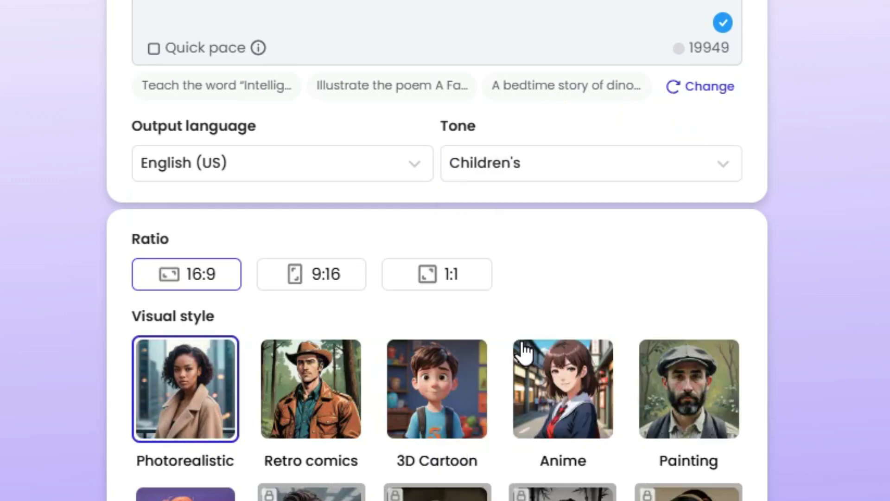
- Generate the story scenes in 16:9 ratio with the 3D Cartoon visual style
{"action": "scroll", "coordinate": [600, 212], "scroll_direction": "down", "scroll_amount": 5}
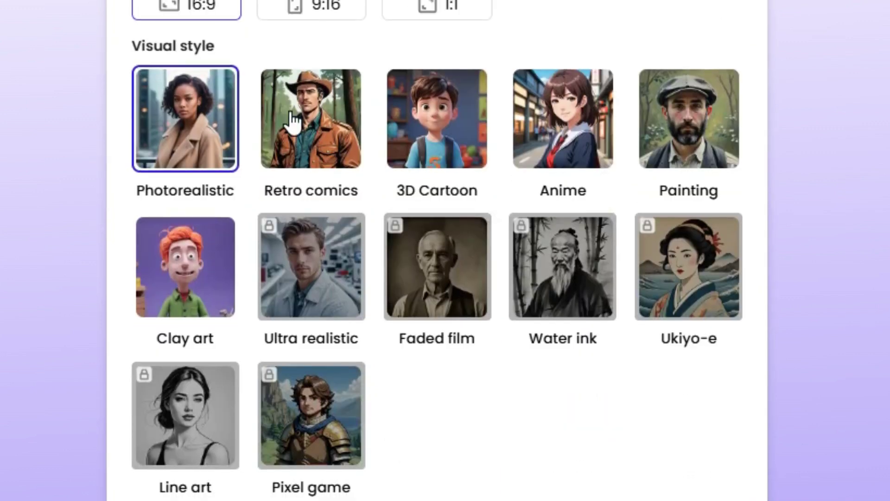
{"action": "scroll", "coordinate": [288, 119], "scroll_direction": "up", "scroll_amount": 1}
{"action": "scroll", "coordinate": [246, 68], "scroll_direction": "up", "scroll_amount": 2}
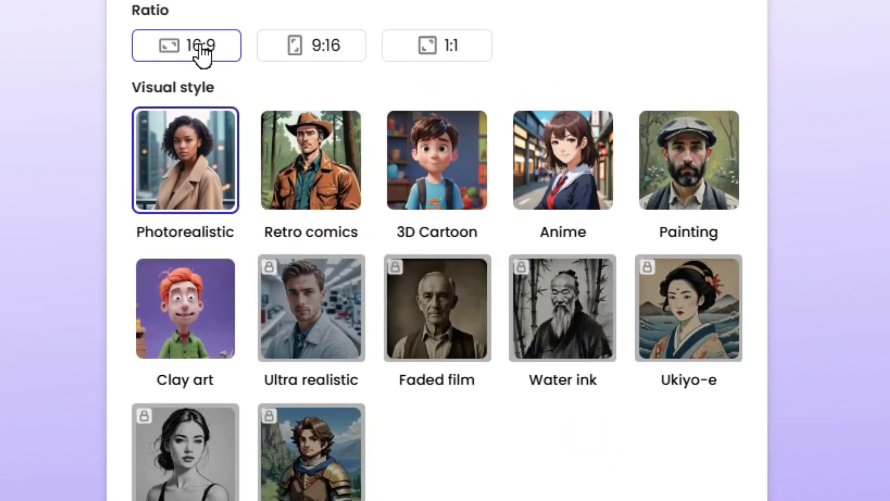
{"action": "scroll", "coordinate": [190, 79], "scroll_direction": "up", "scroll_amount": 1}
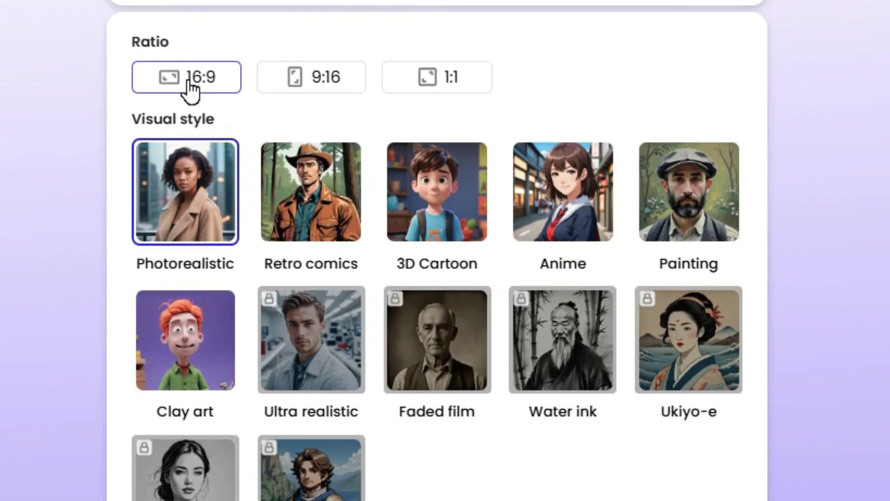
{"action": "left_click", "coordinate": [317, 89]}
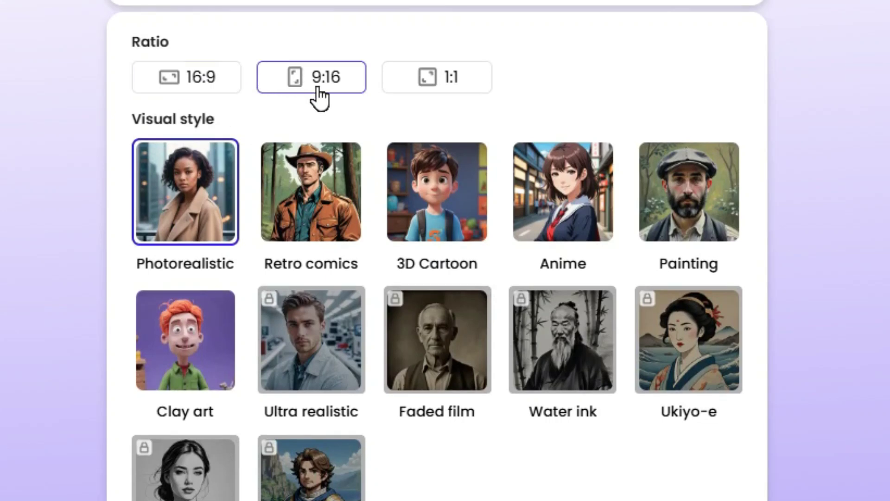
{"action": "left_click", "coordinate": [208, 80]}
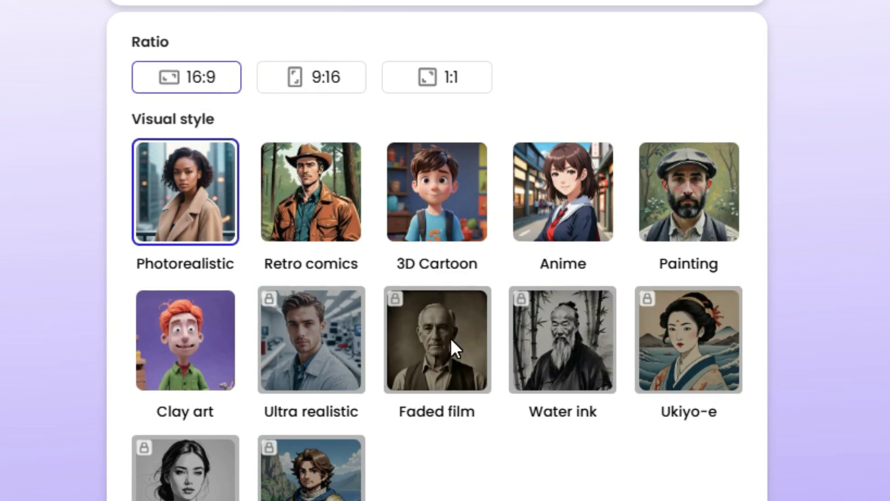
{"action": "left_click", "coordinate": [438, 216]}
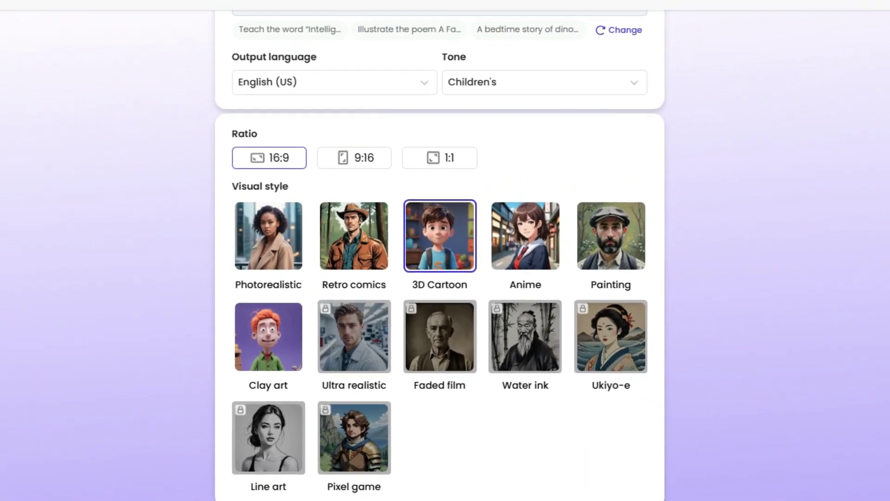
{"action": "left_click", "coordinate": [792, 24]}
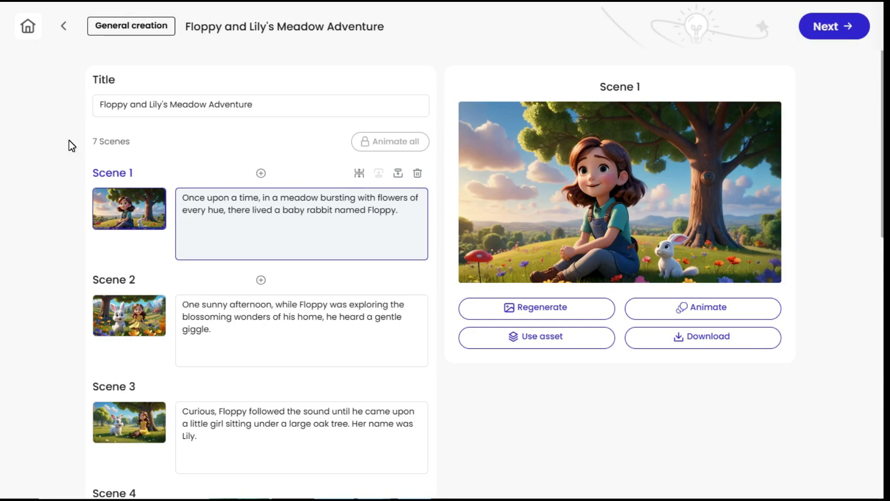
- Review the generated story scenes and their text, and continue to the video styling stage
{"action": "scroll", "coordinate": [99, 222], "scroll_direction": "down", "scroll_amount": 10}
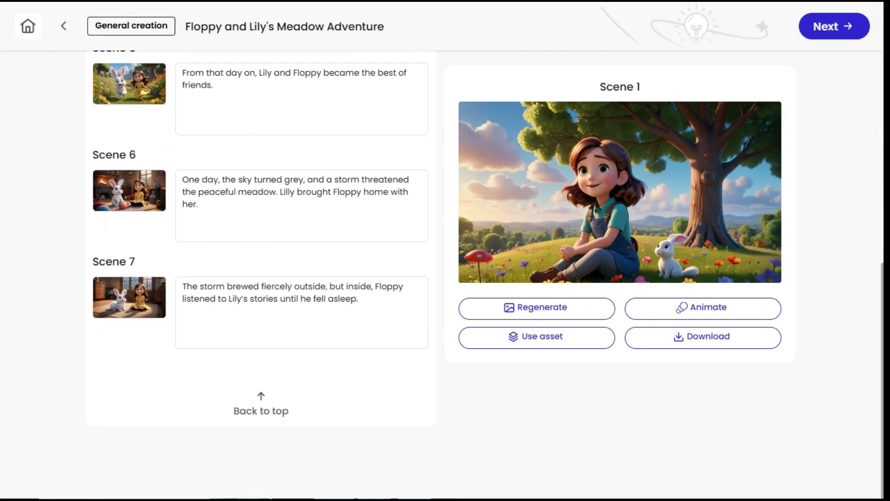
{"action": "scroll", "coordinate": [118, 233], "scroll_direction": "up", "scroll_amount": 10}
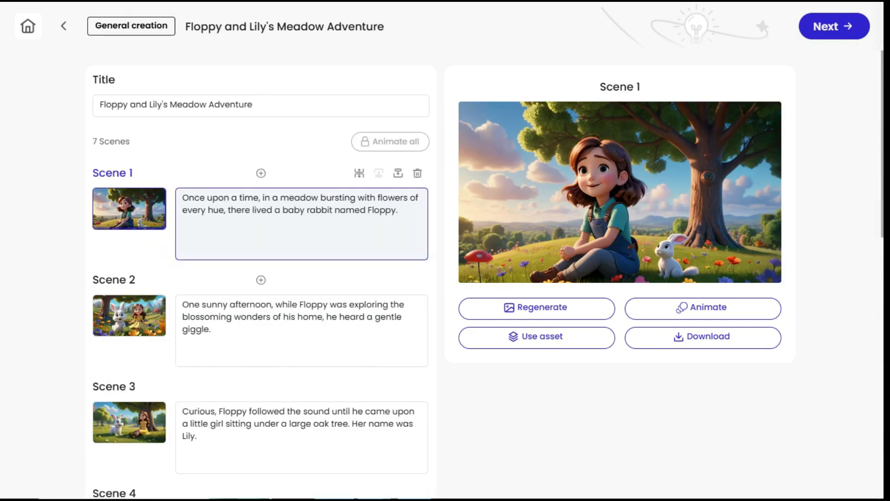
{"action": "left_click_drag", "start_coordinate": [392, 210], "coordinate": [185, 204]}
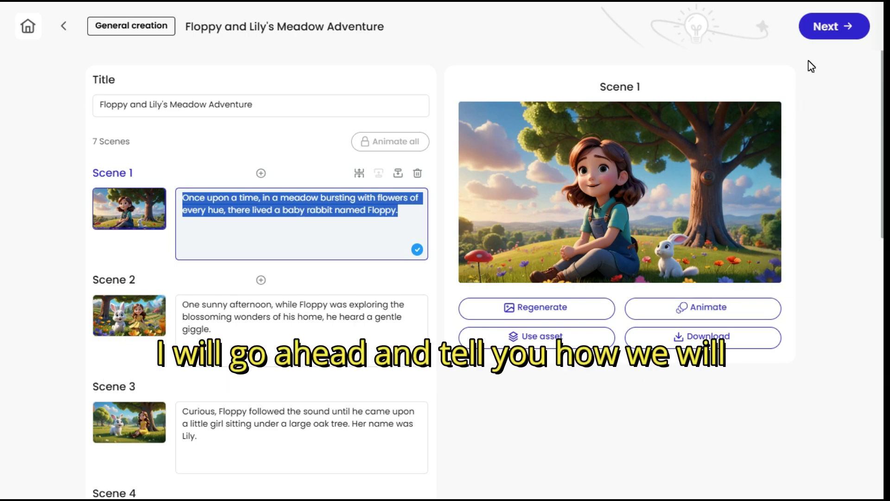
{"action": "left_click", "coordinate": [833, 33]}
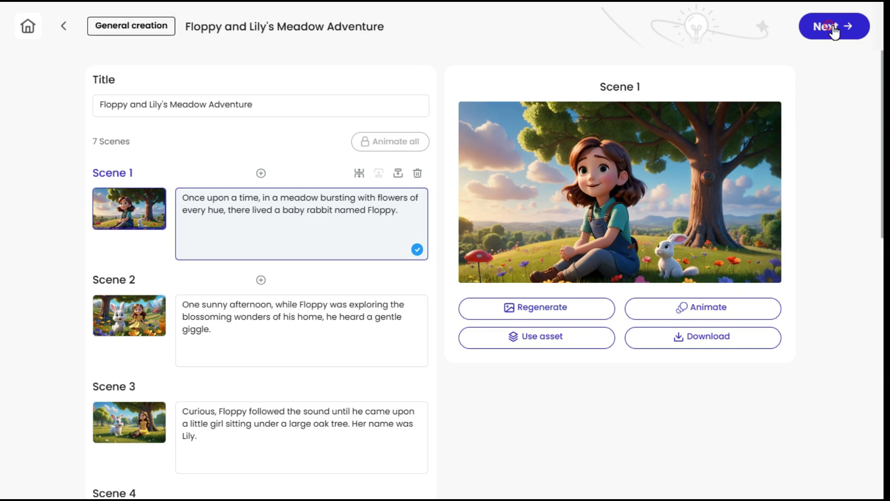
{"action": "left_click", "coordinate": [833, 31]}
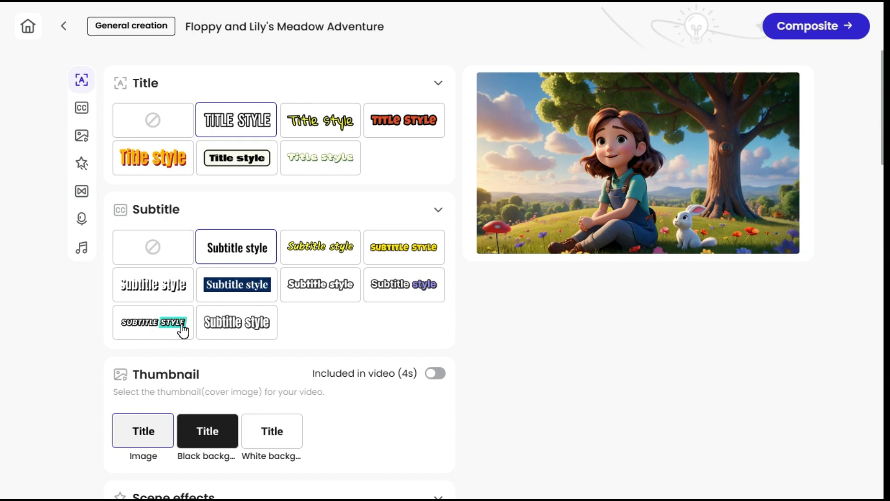
- Examine the thumbnail, scene effect, scene transition and full voiceover options for the video
{"action": "scroll", "coordinate": [277, 304], "scroll_direction": "down", "scroll_amount": 5}
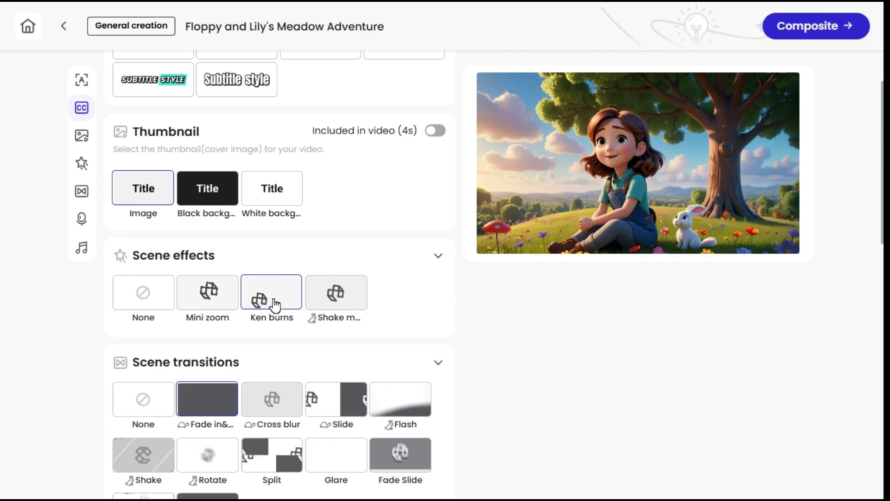
{"action": "scroll", "coordinate": [301, 324], "scroll_direction": "down", "scroll_amount": 2}
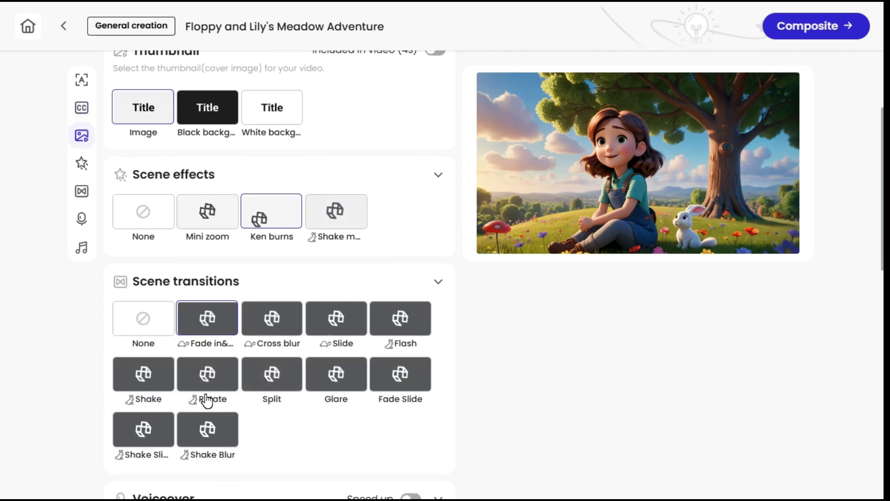
{"action": "scroll", "coordinate": [260, 324], "scroll_direction": "down", "scroll_amount": 5}
{"action": "scroll", "coordinate": [265, 320], "scroll_direction": "down", "scroll_amount": 3}
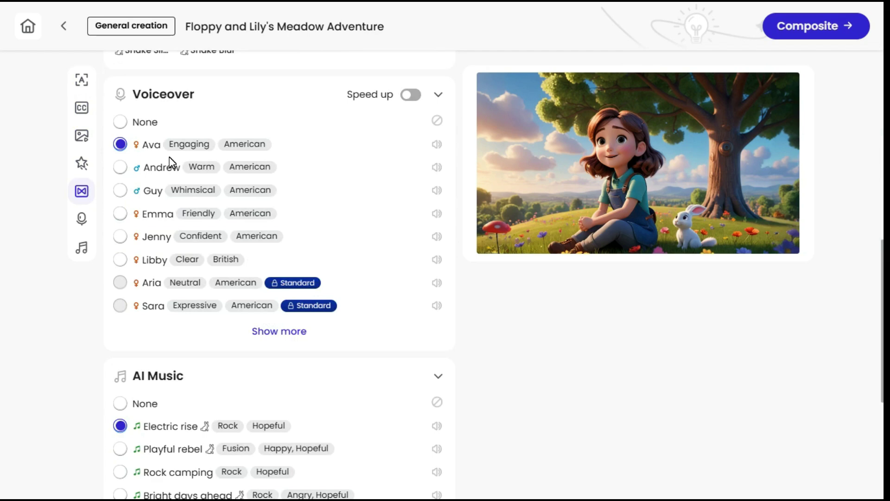
{"action": "left_click", "coordinate": [279, 332]}
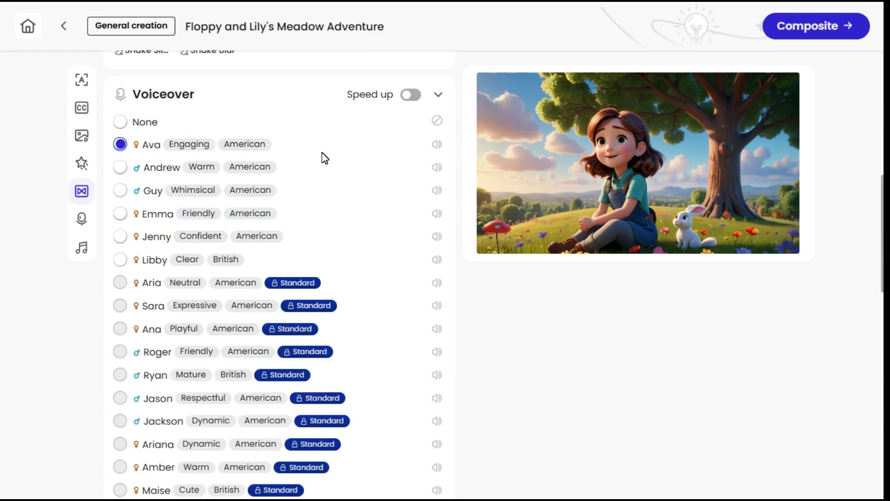
{"action": "scroll", "coordinate": [324, 158], "scroll_direction": "down", "scroll_amount": 15}
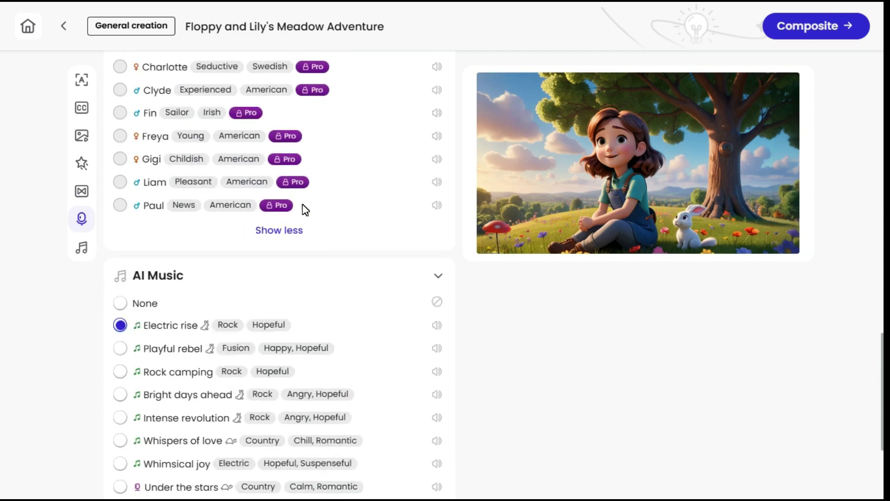
{"action": "scroll", "coordinate": [305, 209], "scroll_direction": "down", "scroll_amount": 3}
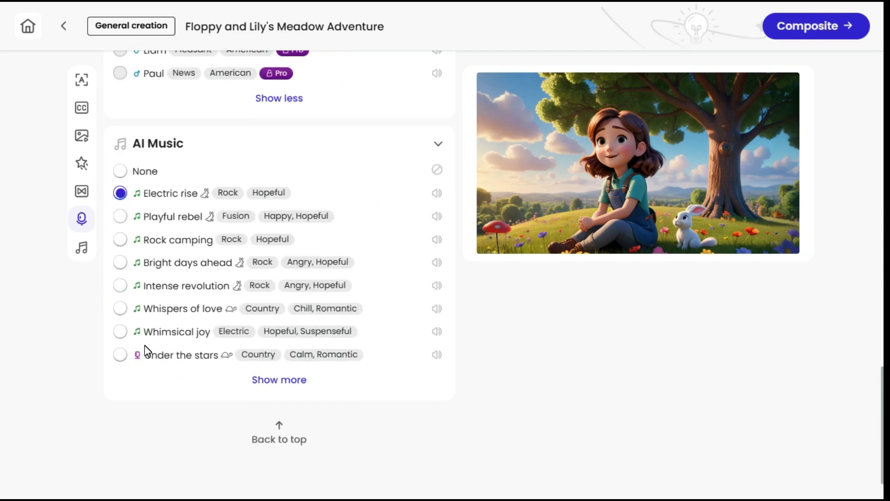
- Set the video's AI Music to None and look through the full list of music tracks
{"action": "left_click", "coordinate": [120, 171]}
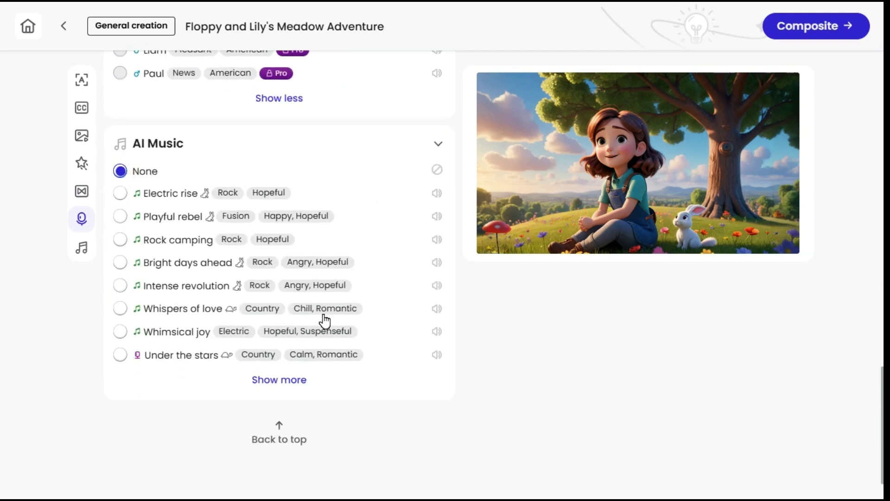
{"action": "left_click", "coordinate": [292, 380]}
{"action": "scroll", "coordinate": [358, 391], "scroll_direction": "down", "scroll_amount": 5}
{"action": "scroll", "coordinate": [367, 389], "scroll_direction": "up", "scroll_amount": 7}
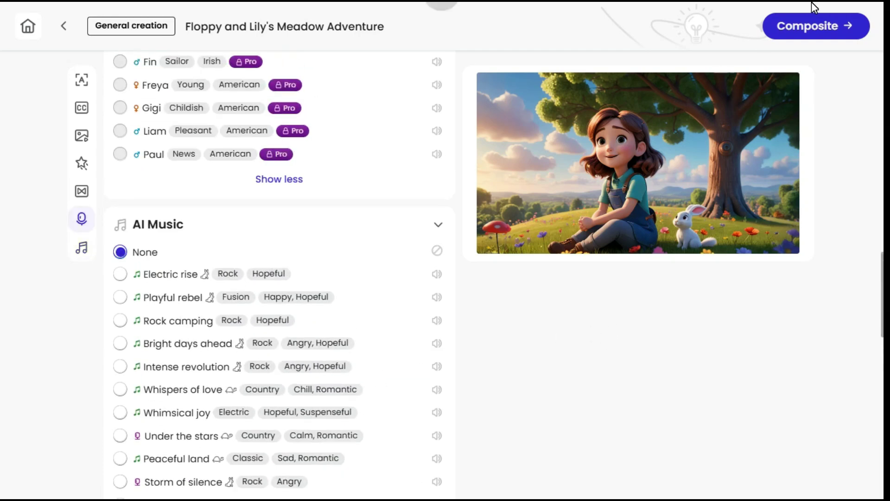
- Composite the story video and play the finished result with its sound muted
{"action": "left_click", "coordinate": [823, 26]}
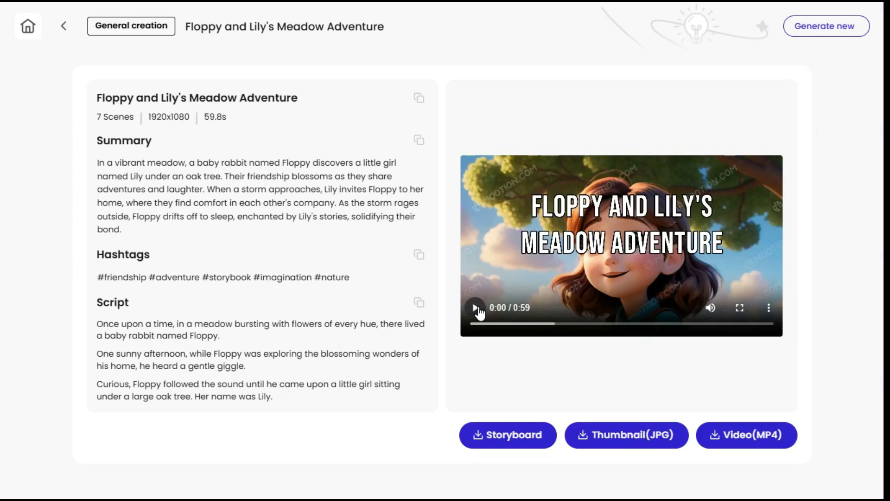
{"action": "left_click", "coordinate": [475, 308]}
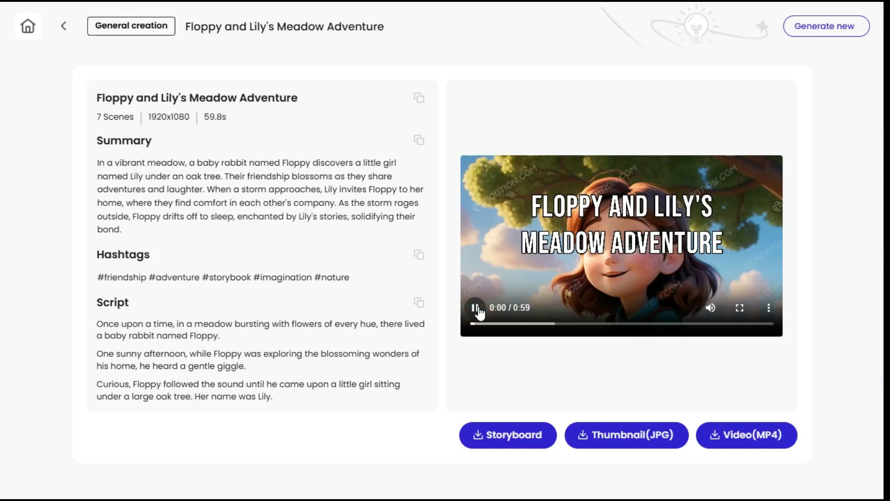
{"action": "left_click", "coordinate": [712, 308]}
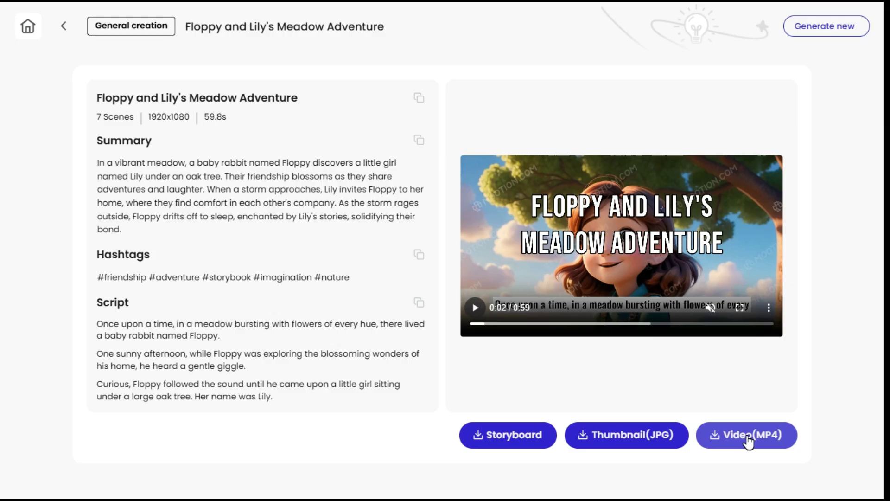
- Open the video download's subscription option and compare the Free, Standard and Pro plans on yearly billing
{"action": "left_click", "coordinate": [748, 440]}
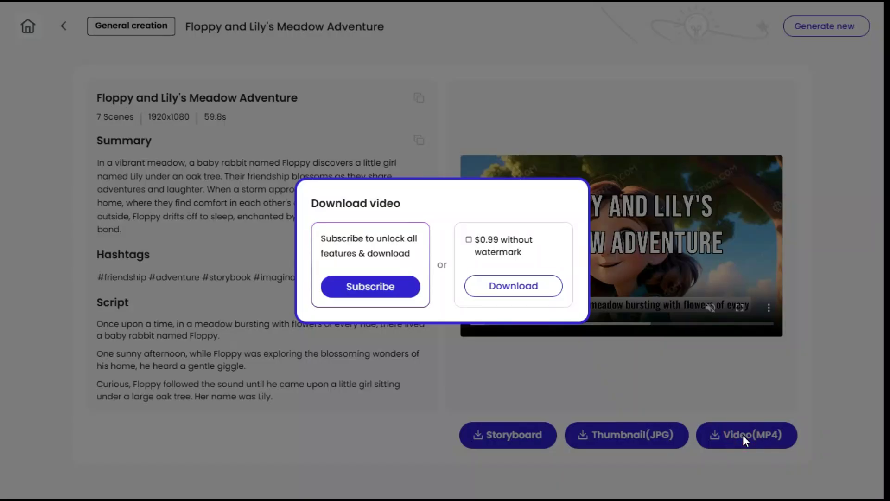
{"action": "left_click", "coordinate": [371, 287]}
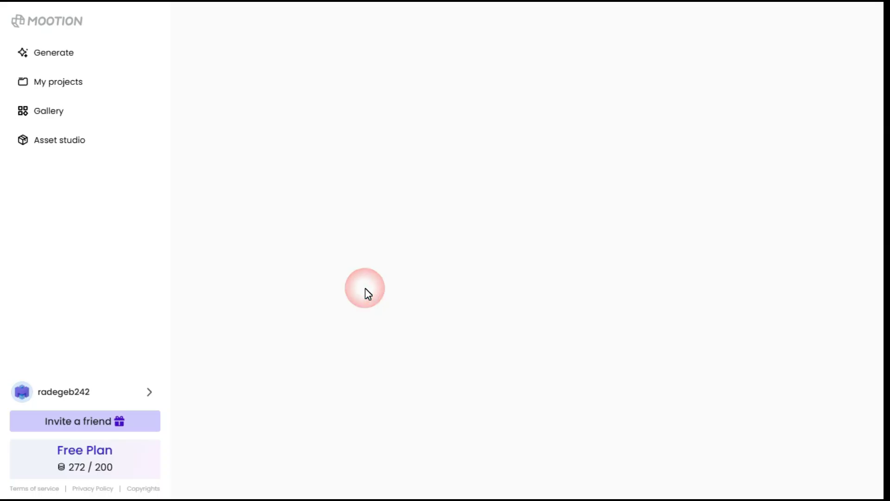
{"action": "scroll", "coordinate": [365, 294], "scroll_direction": "down", "scroll_amount": 7}
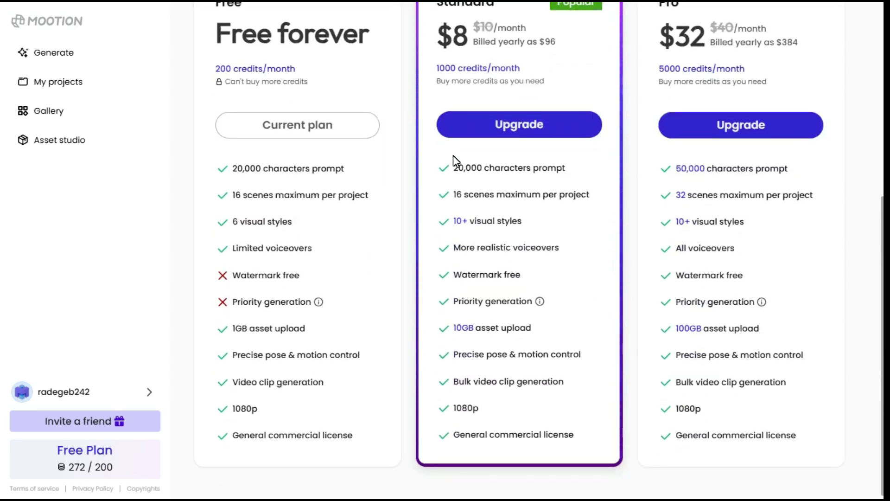
{"action": "scroll", "coordinate": [364, 164], "scroll_direction": "up", "scroll_amount": 2}
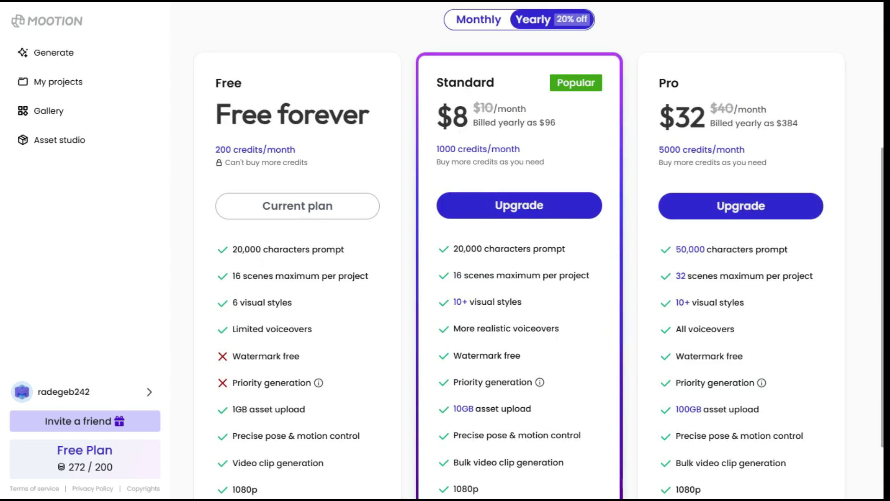
{"action": "scroll", "coordinate": [399, 325], "scroll_direction": "down", "scroll_amount": 2}
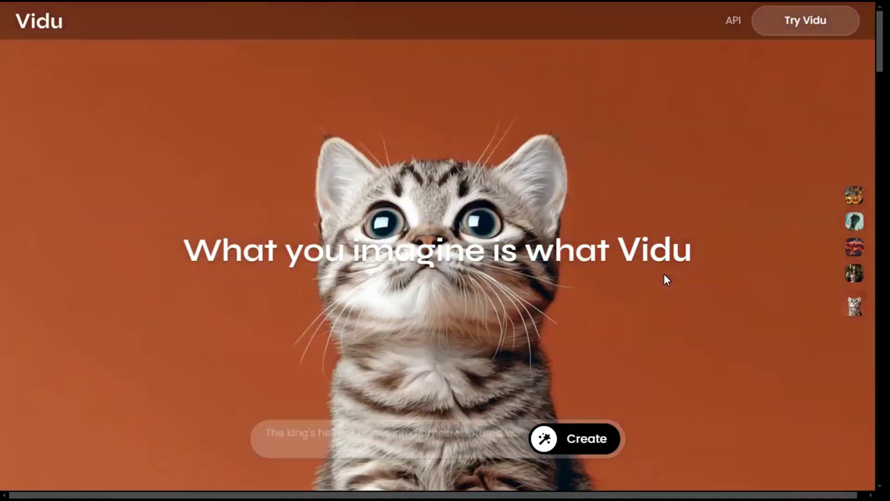
- Switch to Vidu, start it through the email login option, and review the account's credits and subscription plans
{"action": "left_click_drag", "start_coordinate": [881, 65], "coordinate": [870, 175]}
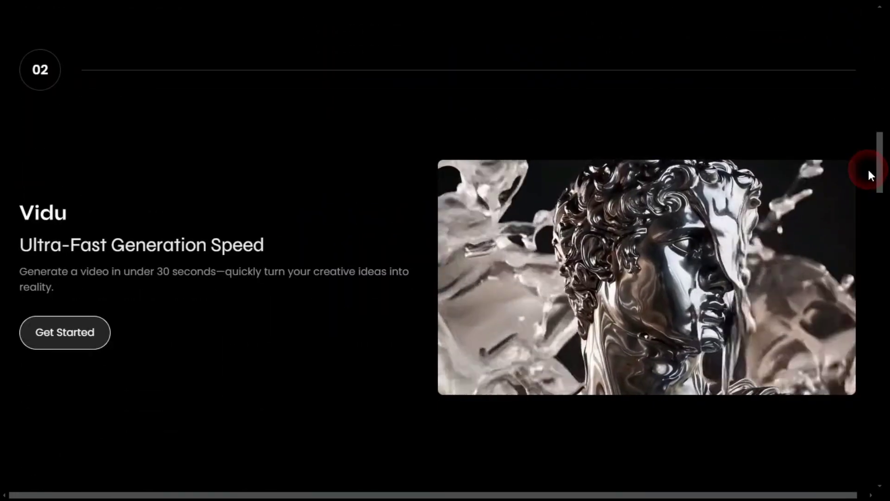
{"action": "left_click_drag", "start_coordinate": [869, 170], "coordinate": [853, 40]}
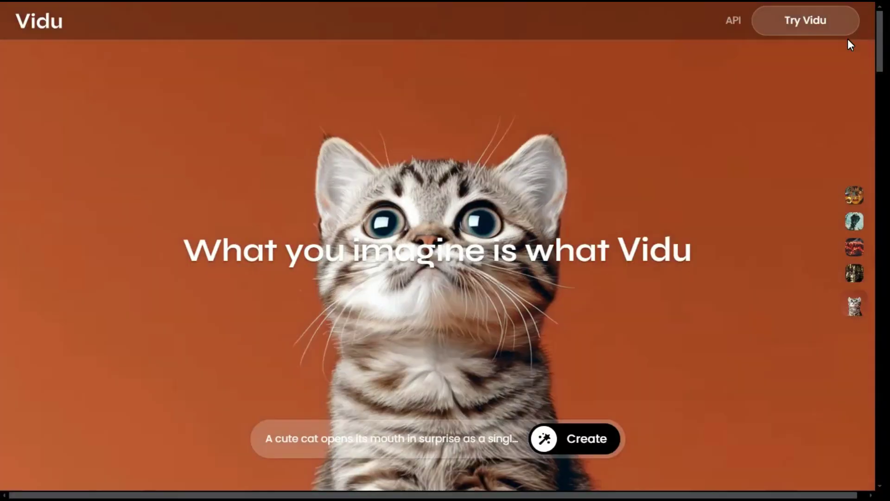
{"action": "left_click", "coordinate": [797, 32]}
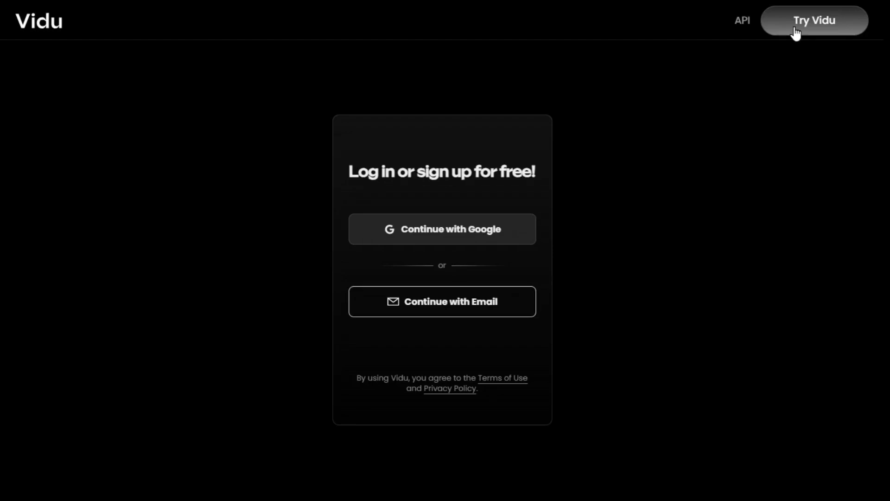
{"action": "left_click", "coordinate": [440, 304]}
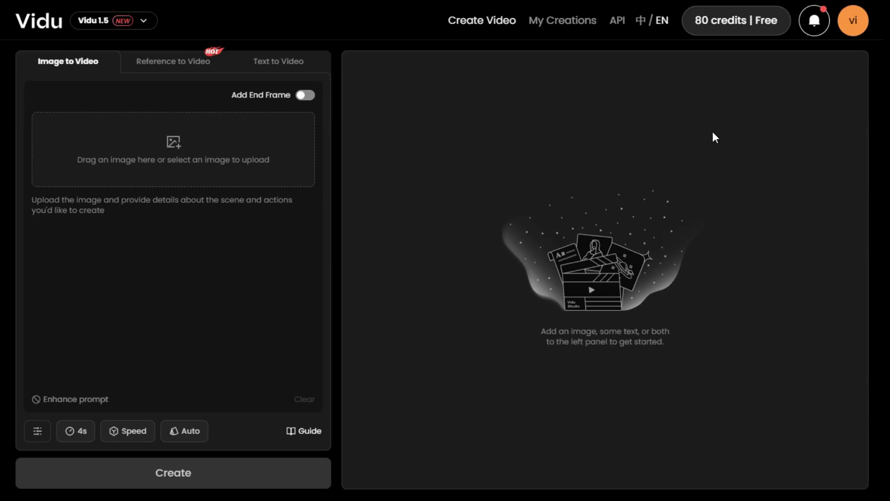
{"action": "left_click", "coordinate": [741, 26]}
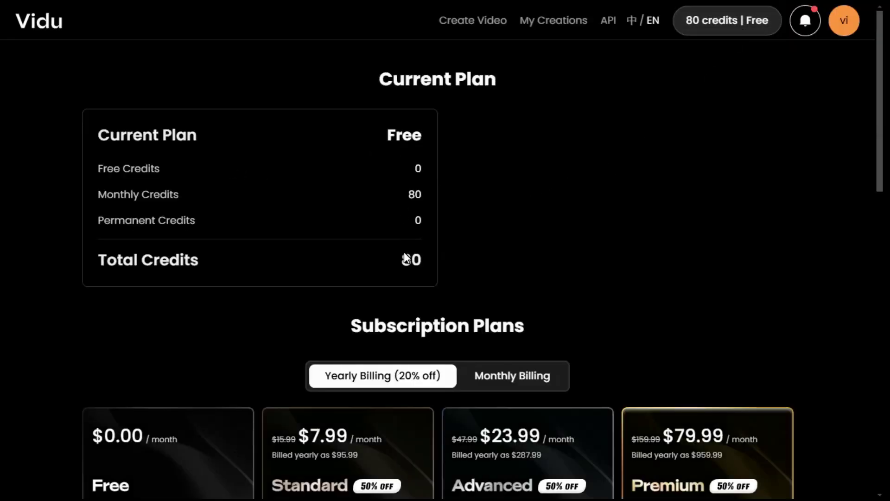
{"action": "scroll", "coordinate": [506, 262], "scroll_direction": "down", "scroll_amount": 7}
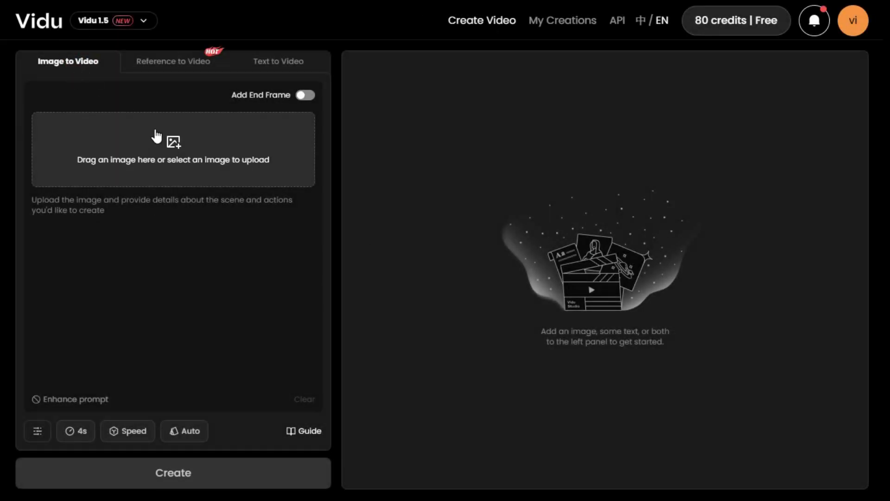
- Generate a 4-second image-to-video clip from the Scene 1 image with the prompt "Talking"
{"action": "left_click", "coordinate": [173, 148]}
{"action": "left_click", "coordinate": [188, 146]}
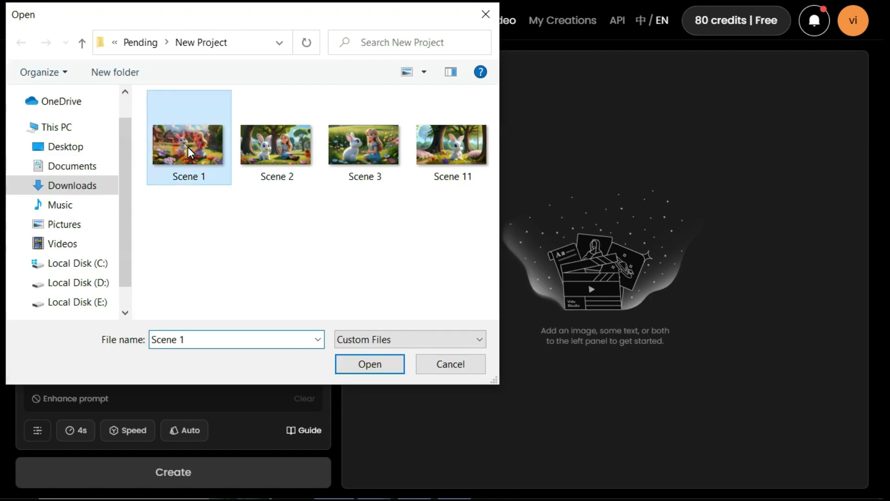
{"action": "double_click", "coordinate": [188, 145]}
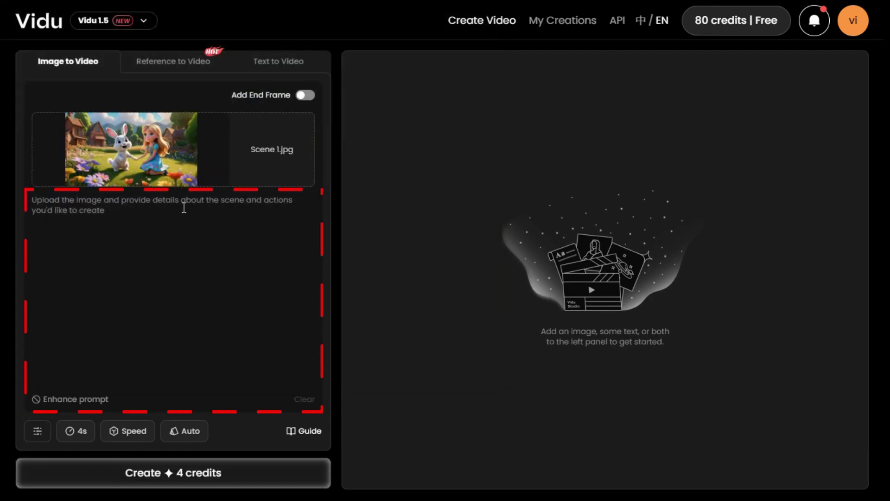
{"action": "left_click", "coordinate": [75, 215]}
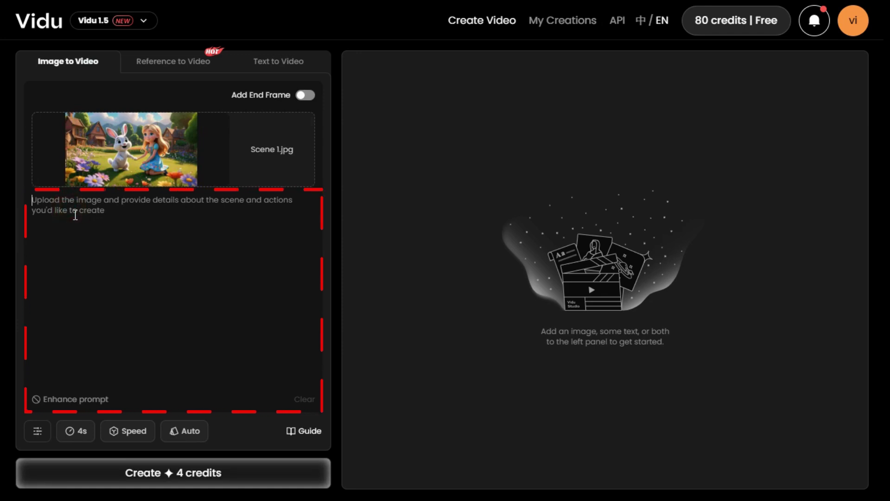
{"action": "type", "text": "Talking"}
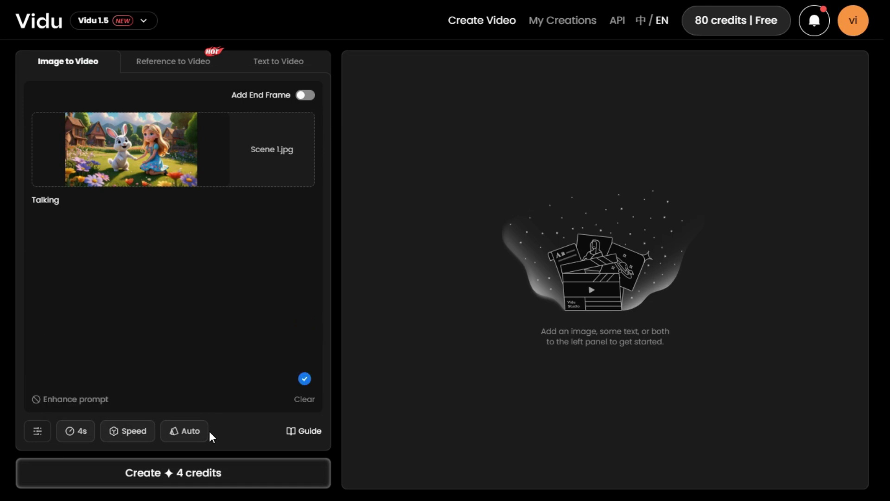
{"action": "left_click", "coordinate": [179, 473]}
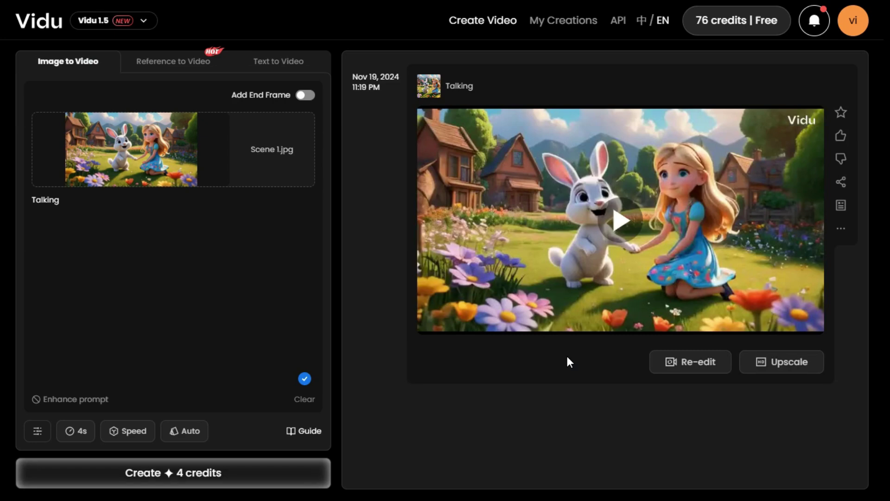
- Play the generated Scene 1 clip, replay it in full screen, and return to the normal view
{"action": "left_click", "coordinate": [619, 226]}
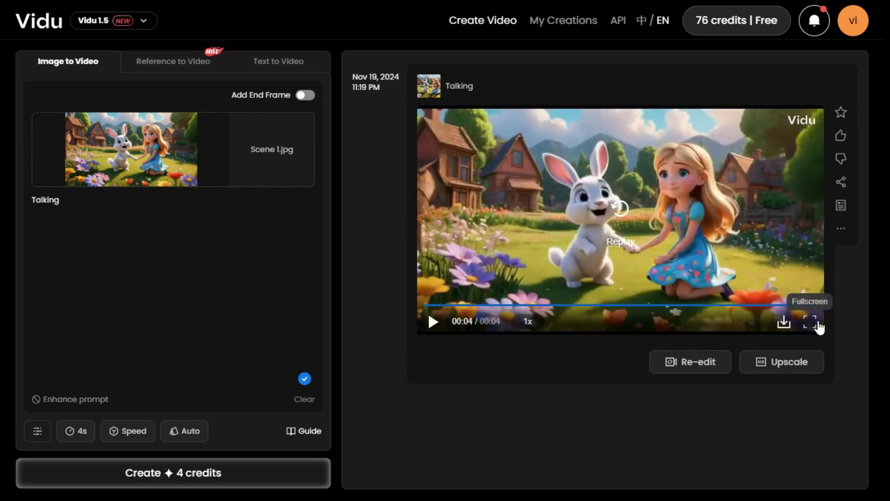
{"action": "left_click", "coordinate": [810, 322]}
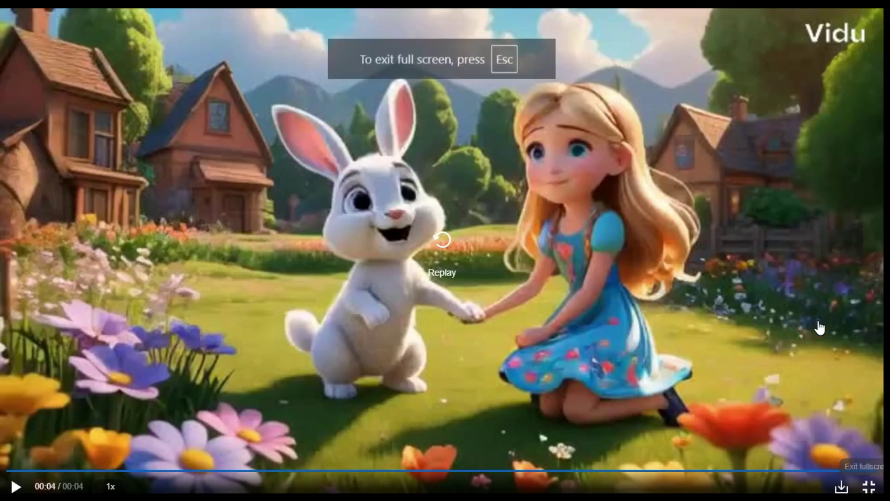
{"action": "left_click", "coordinate": [15, 486]}
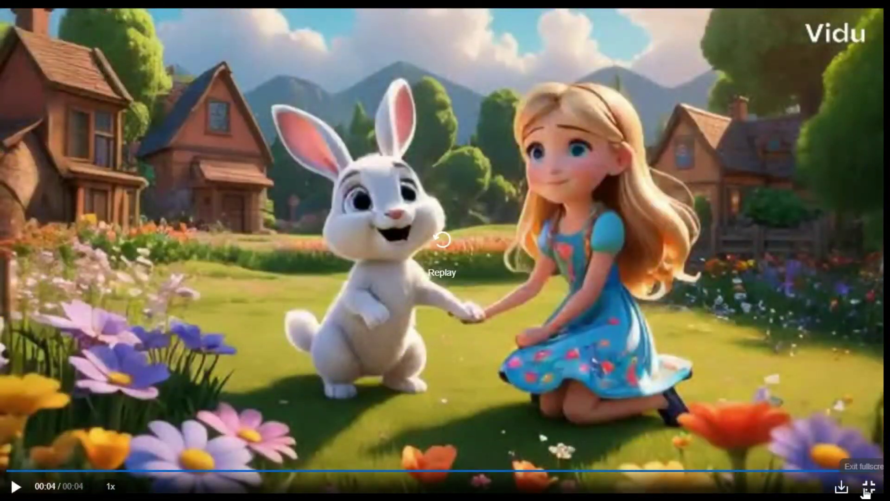
{"action": "left_click", "coordinate": [867, 487]}
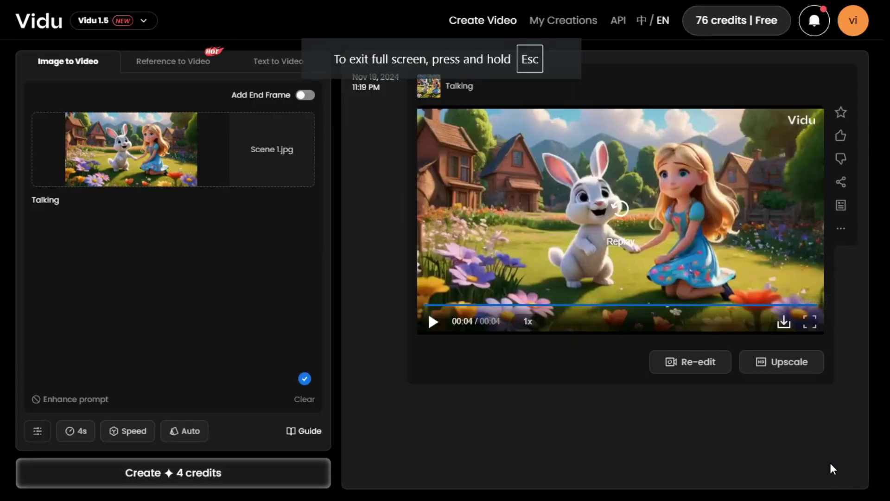
- Upscale the Scene 1 clip for 4 credits and watch the HD version in full screen
{"action": "left_click", "coordinate": [778, 367]}
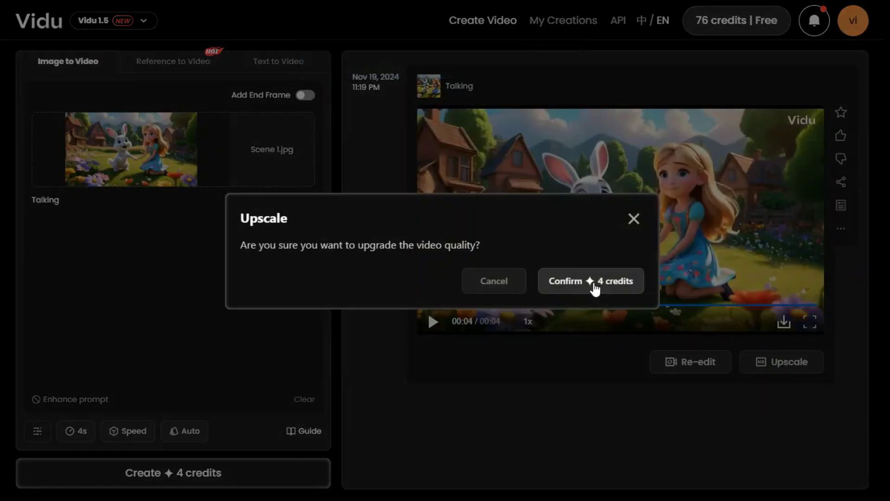
{"action": "left_click", "coordinate": [593, 282]}
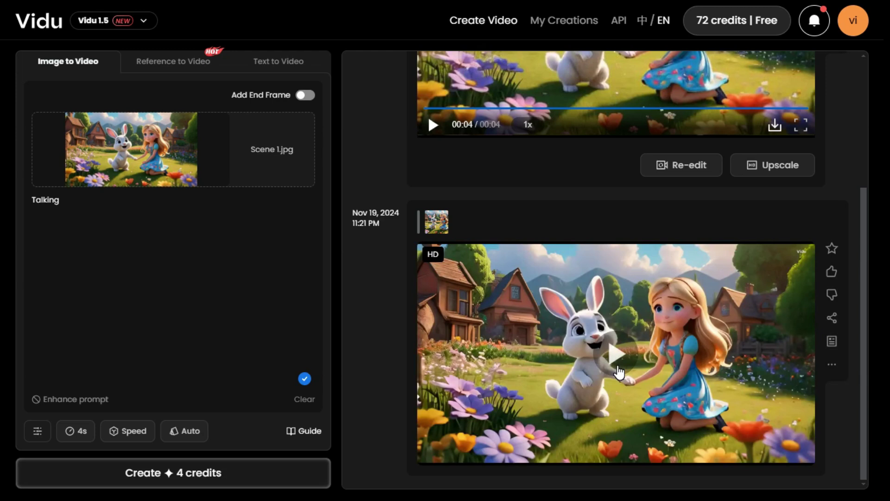
{"action": "left_click", "coordinate": [621, 354]}
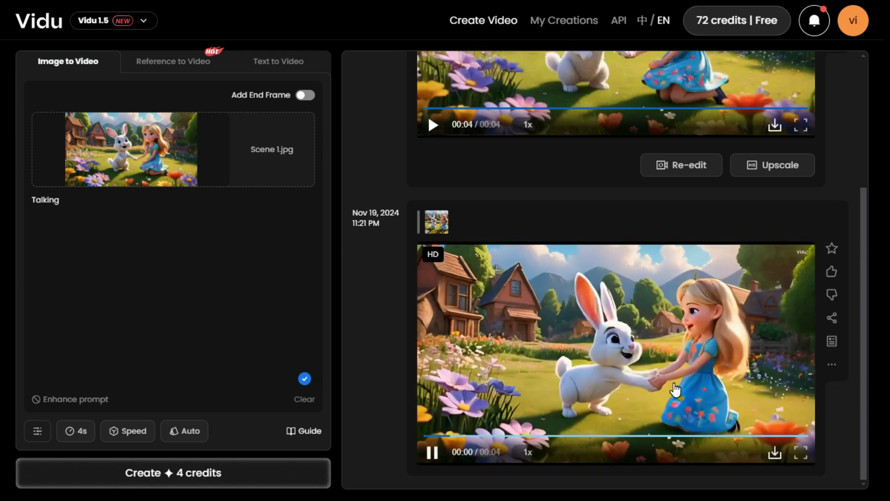
{"action": "left_click", "coordinate": [801, 453]}
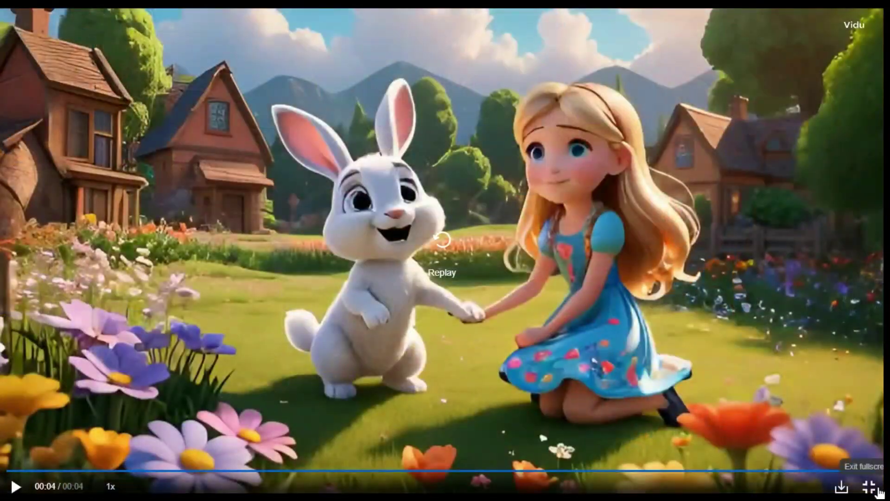
{"action": "left_click", "coordinate": [874, 490]}
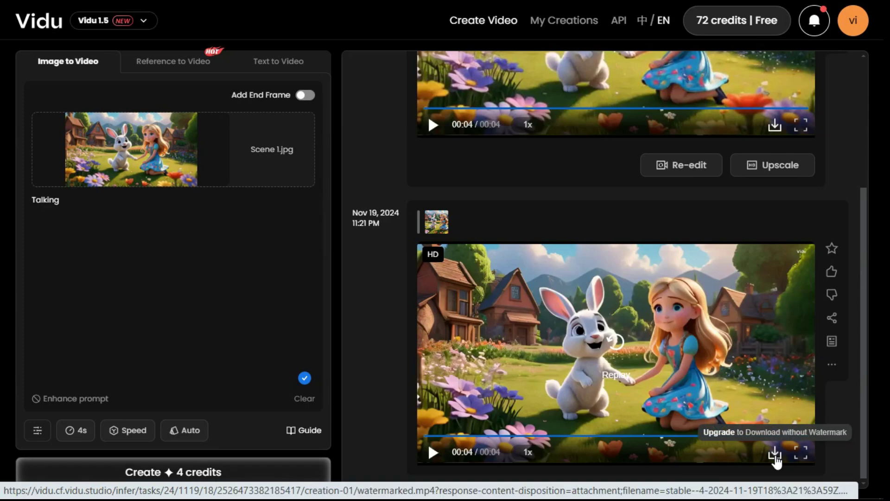
- Replace the source image with Scene 2, clear the prompt, and create and play its video clip
{"action": "left_click", "coordinate": [220, 124]}
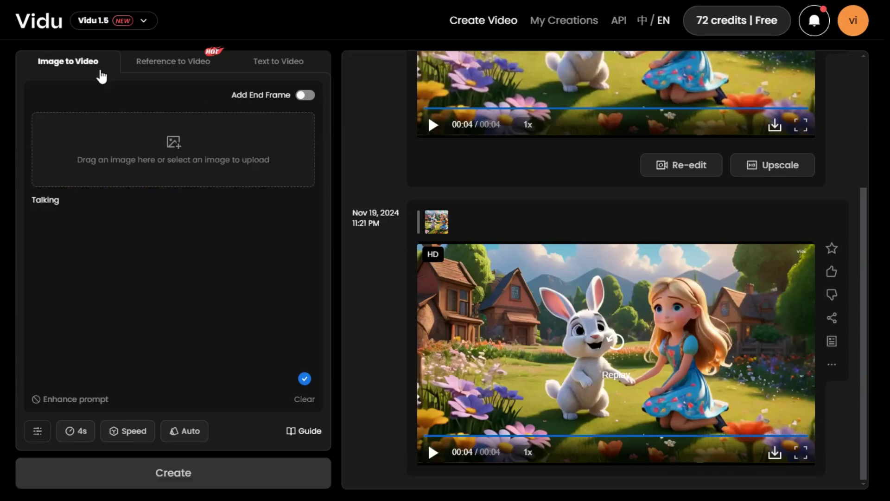
{"action": "left_click", "coordinate": [153, 125]}
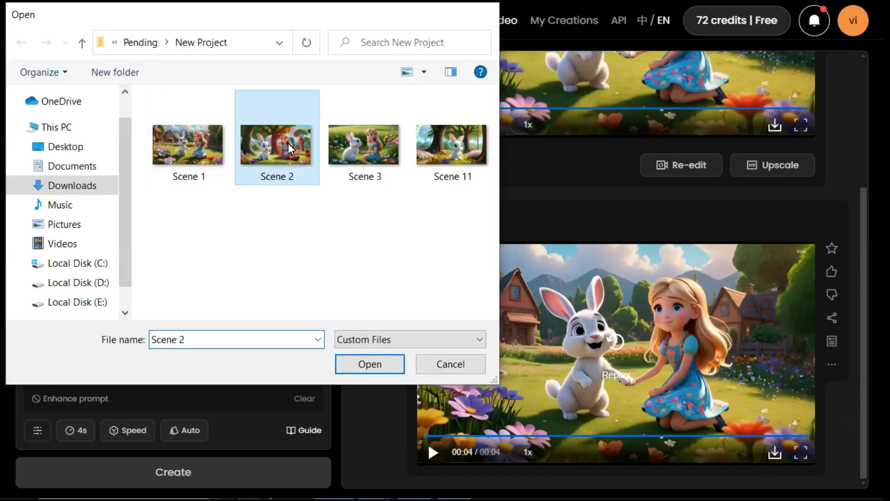
{"action": "double_click", "coordinate": [288, 143]}
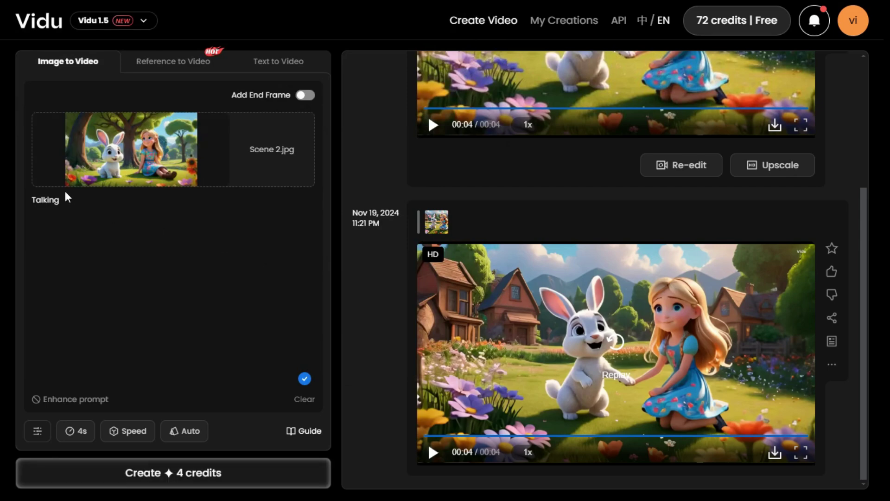
{"action": "key", "text": "BackSpace"}
{"action": "left_click", "coordinate": [171, 475]}
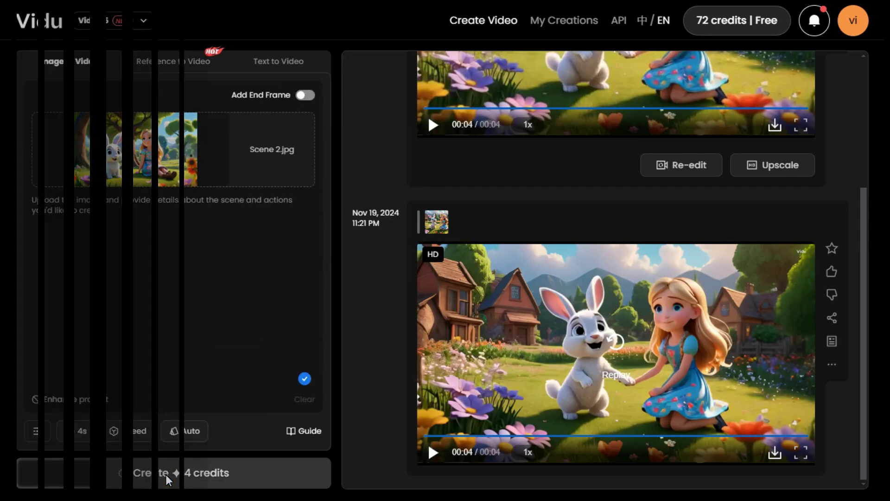
{"action": "left_click", "coordinate": [617, 314]}
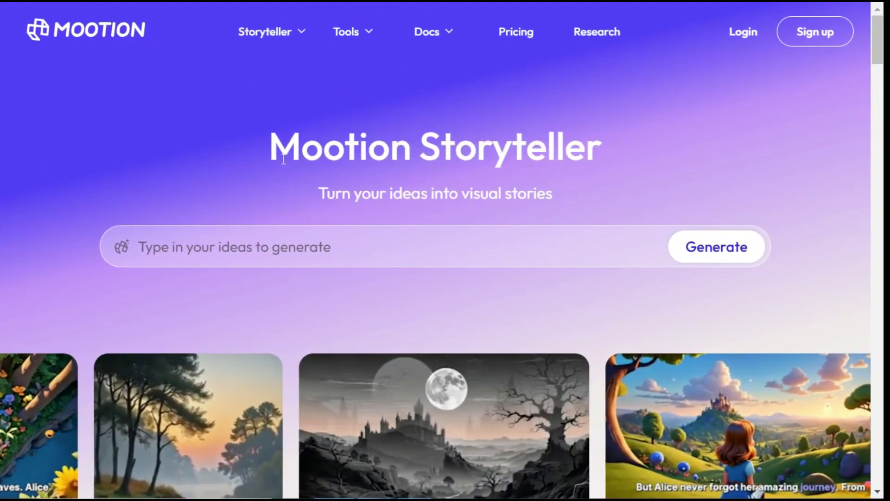
{"action": "left_click_drag", "start_coordinate": [270, 157], "coordinate": [614, 162]}
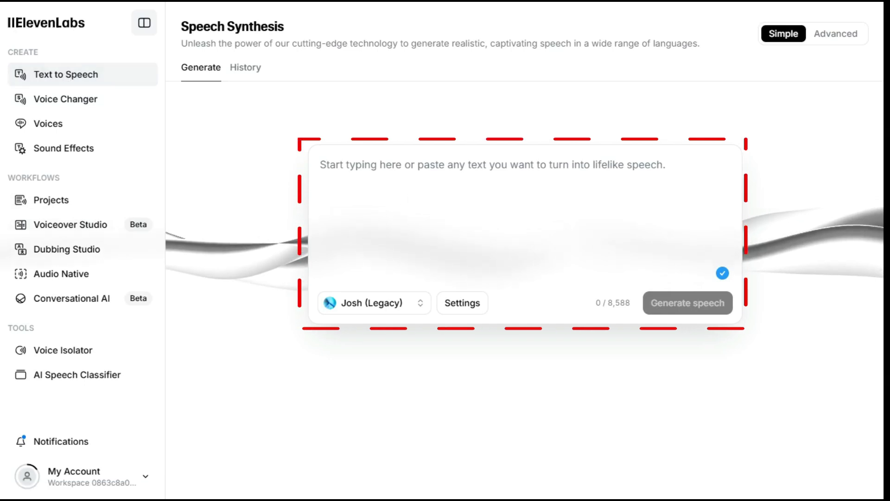
- Generate speech from the pasted story about Floppy and Lily, using the Josh (Legacy) voice
{"action": "left_click", "coordinate": [399, 183]}
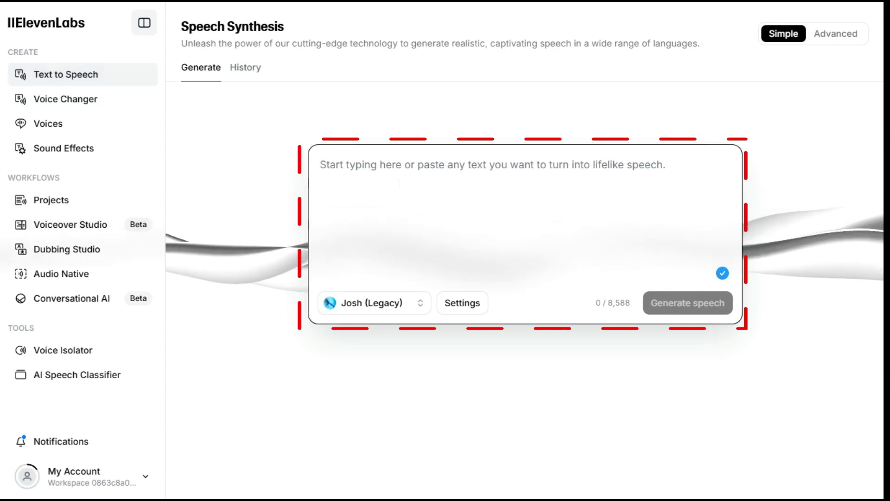
{"action": "key", "text": "ctrl+v"}
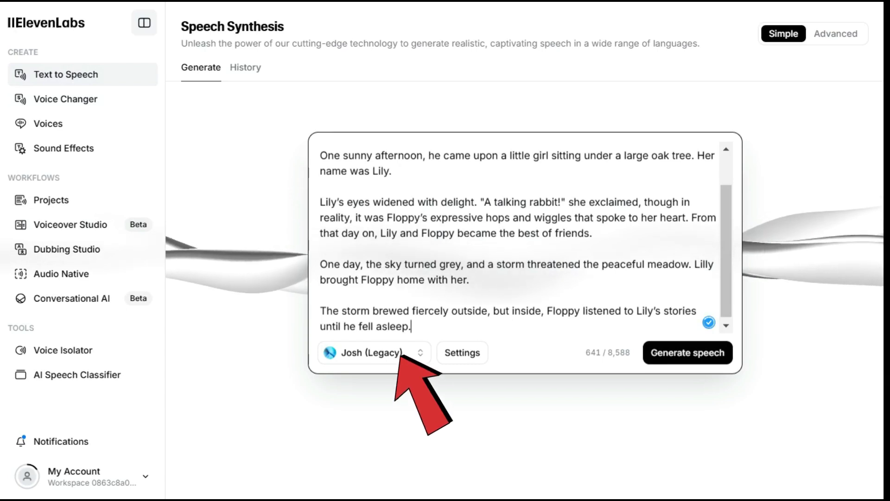
{"action": "left_click", "coordinate": [420, 356]}
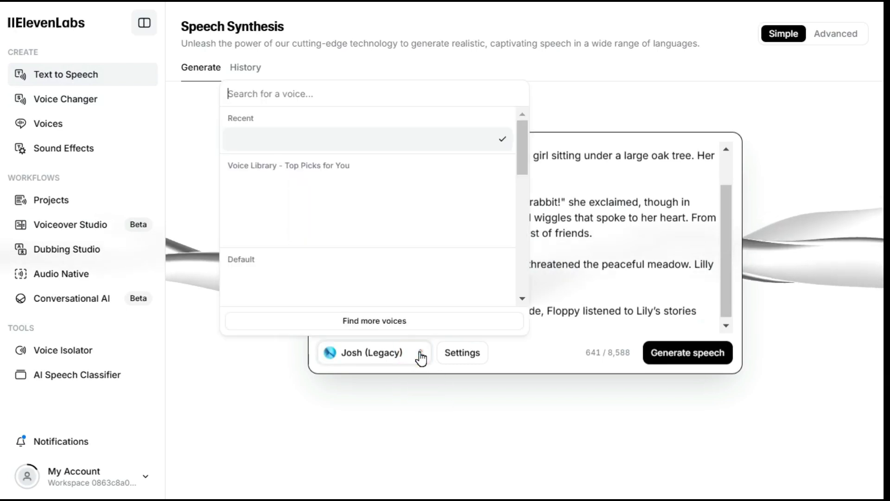
{"action": "scroll", "coordinate": [400, 204], "scroll_direction": "down", "scroll_amount": 2}
{"action": "scroll", "coordinate": [401, 209], "scroll_direction": "down", "scroll_amount": 7}
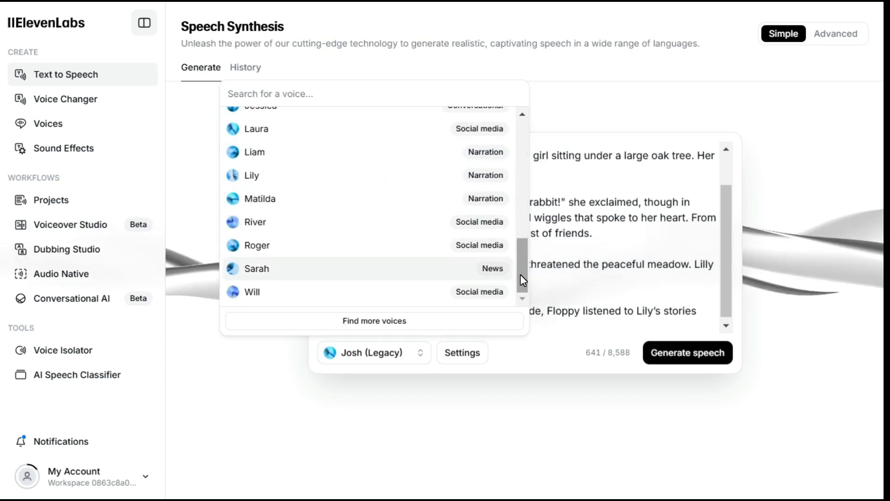
{"action": "left_click_drag", "start_coordinate": [520, 274], "coordinate": [508, 126]}
{"action": "left_click", "coordinate": [293, 142]}
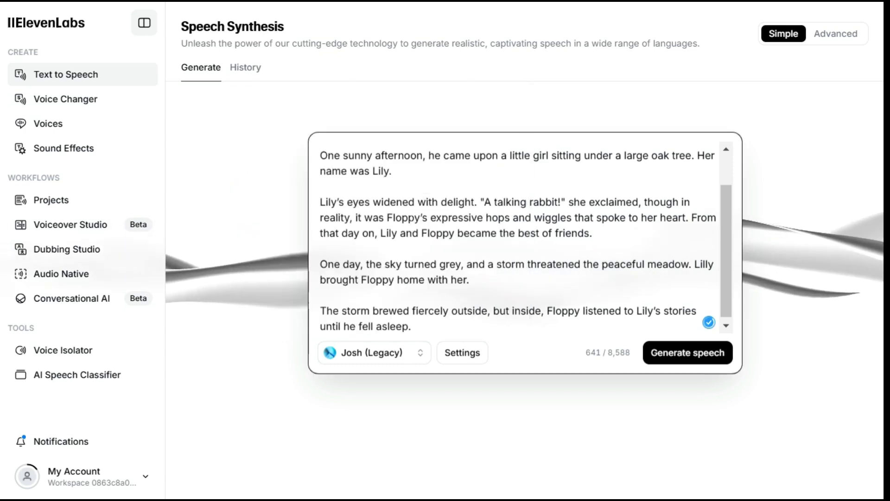
{"action": "left_click", "coordinate": [683, 357]}
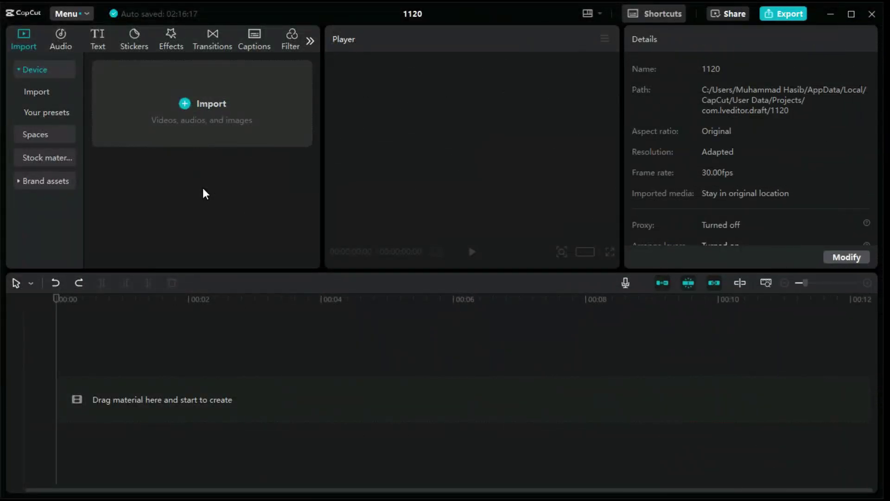
- Switch to CapCut and import all the scene video clips together with the Story.mp3 narration
{"action": "left_click", "coordinate": [204, 109]}
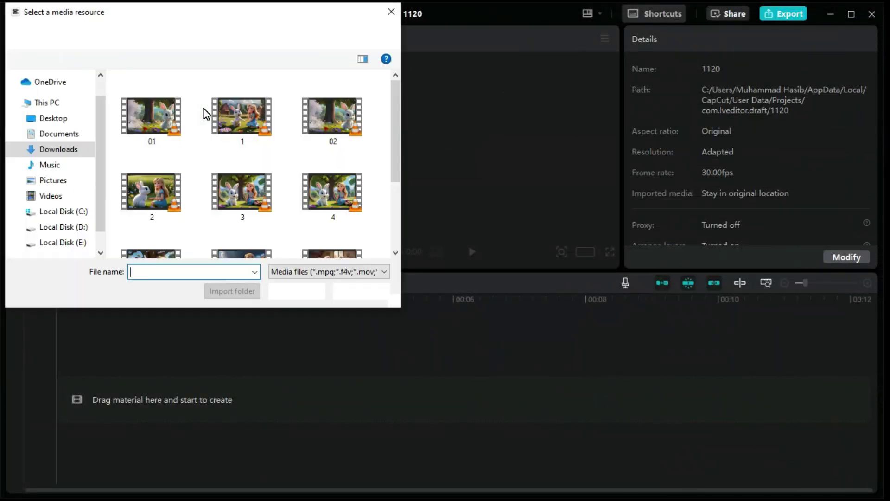
{"action": "left_click", "coordinate": [166, 134]}
{"action": "key", "text": "ctrl+a"}
{"action": "key", "text": "Return"}
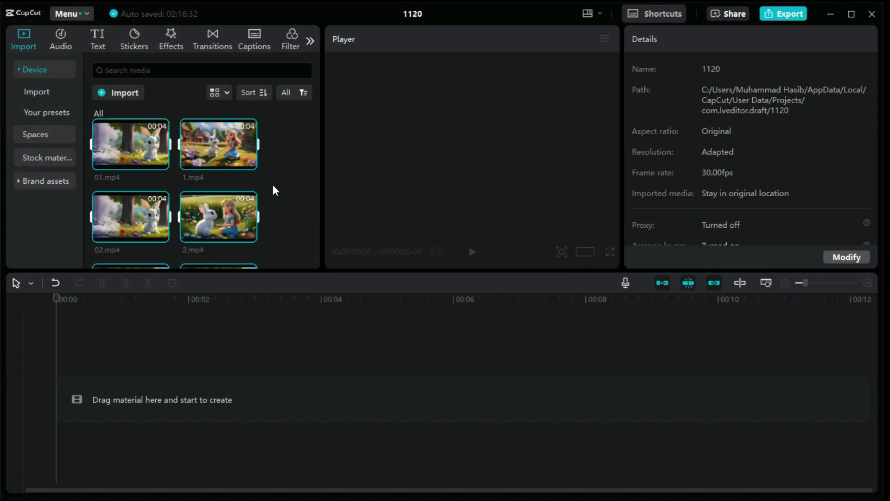
- Place all the scene clips in sequence on the timeline and lay Story.mp3 beneath them from the start
{"action": "scroll", "coordinate": [211, 152], "scroll_direction": "down", "scroll_amount": 5}
{"action": "left_click_drag", "start_coordinate": [211, 152], "coordinate": [134, 392]}
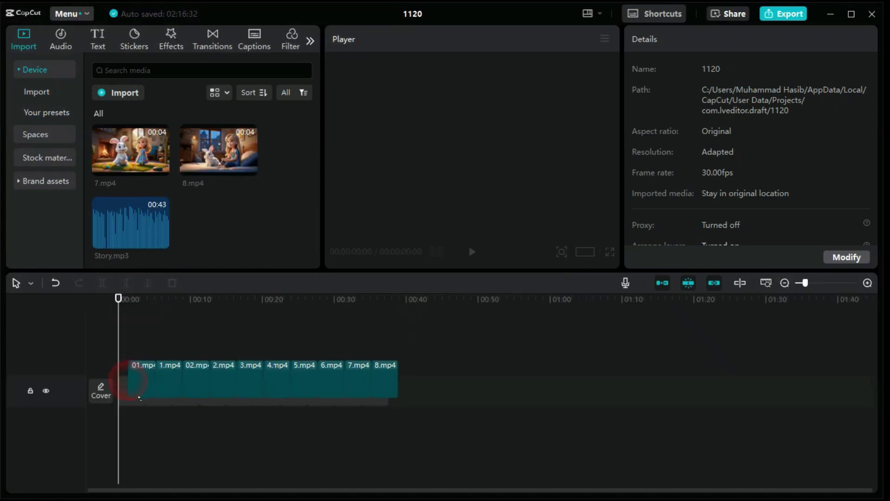
{"action": "left_click", "coordinate": [867, 283]}
{"action": "left_click_drag", "start_coordinate": [141, 230], "coordinate": [119, 438]}
- Slow the 8.mp4, 7.mp4 and 6.mp4 clips on the timeline to 0.9x speed
{"action": "left_click_drag", "start_coordinate": [655, 398], "coordinate": [157, 399]}
{"action": "left_click", "coordinate": [683, 39]}
{"action": "left_click", "coordinate": [865, 124]}
{"action": "left_click", "coordinate": [492, 394]}
{"action": "left_click", "coordinate": [865, 124]}
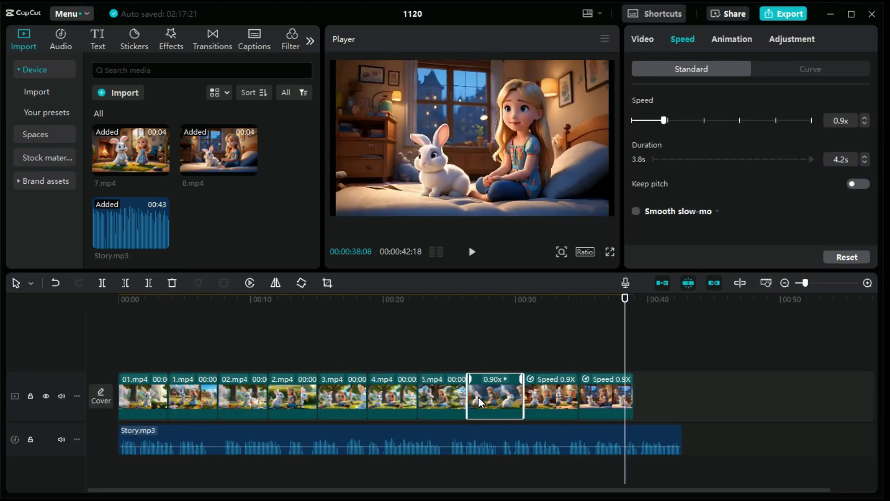
- Slow the 5.mp4 and 4.mp4 clips to 0.8x speed
{"action": "left_click", "coordinate": [440, 396]}
{"action": "left_click", "coordinate": [865, 123]}
{"action": "left_click", "coordinate": [865, 123]}
{"action": "left_click", "coordinate": [392, 396]}
{"action": "left_click", "coordinate": [865, 123]}
{"action": "left_click", "coordinate": [865, 123]}
- Slow the 3.mp4 and 2.mp4 clips to 0.8x speed
{"action": "left_click", "coordinate": [343, 397]}
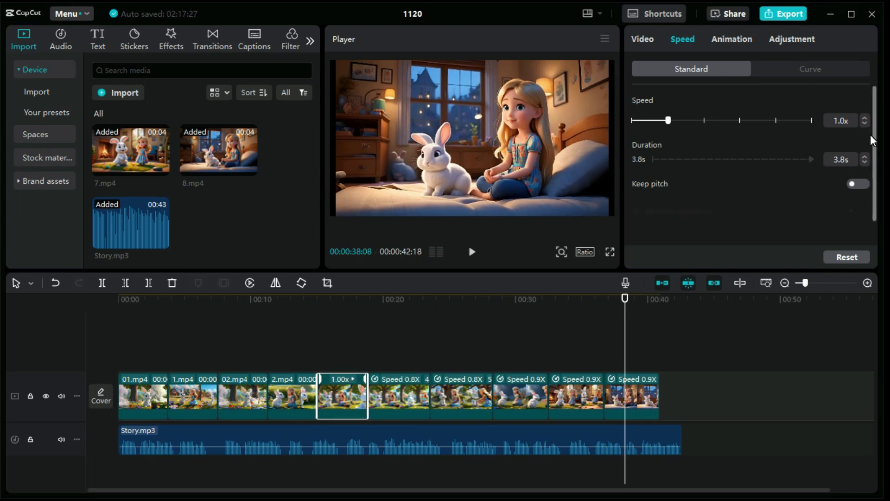
{"action": "left_click", "coordinate": [865, 123]}
{"action": "left_click", "coordinate": [865, 123]}
{"action": "left_click", "coordinate": [293, 396]}
{"action": "left_click", "coordinate": [864, 123]}
{"action": "left_click", "coordinate": [865, 123]}
- Slow the 02.mp4 clip to 0.9x speed and scrub through the opening clips to check them
{"action": "left_click", "coordinate": [243, 397]}
{"action": "left_click", "coordinate": [203, 357]}
{"action": "left_click", "coordinate": [156, 299]}
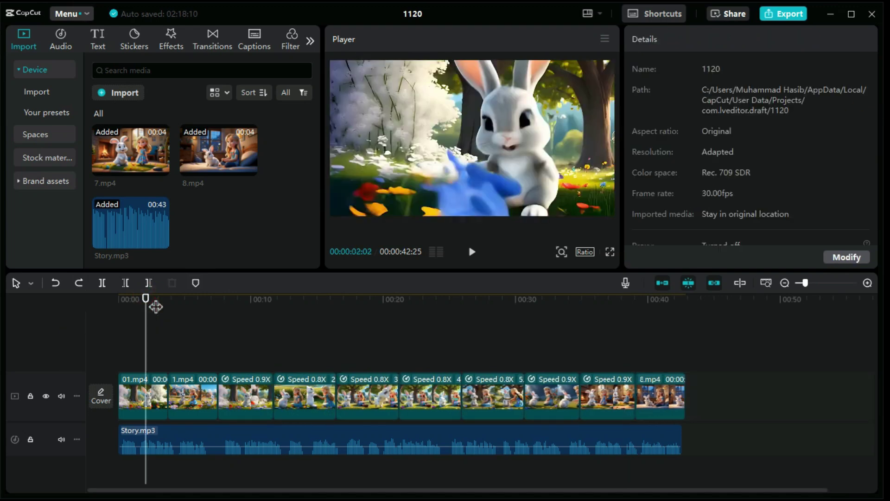
{"action": "left_click_drag", "start_coordinate": [149, 297], "coordinate": [288, 298]}
- Add a Mix transition between 01.mp4 and 1.mp4, and a Black Fade transition between 1.mp4 and 02.mp4
{"action": "left_click", "coordinate": [213, 40]}
{"action": "left_click", "coordinate": [205, 147]}
{"action": "scroll", "coordinate": [153, 190], "scroll_direction": "down", "scroll_amount": 1}
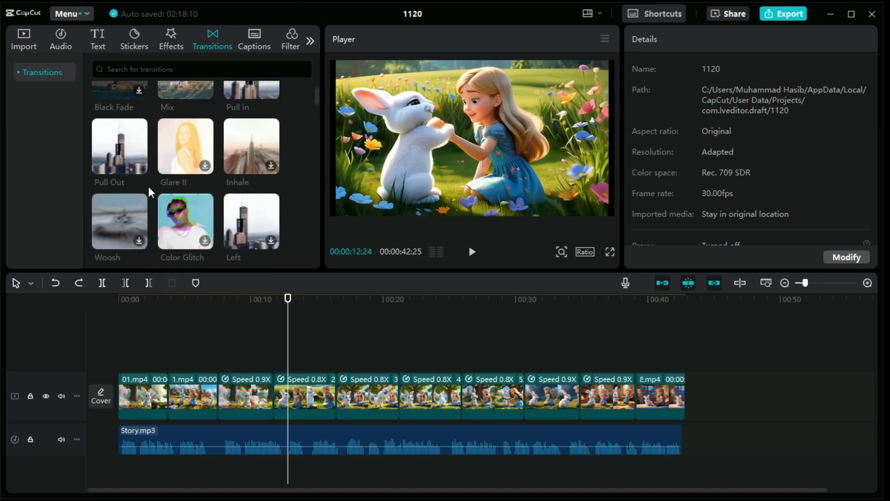
{"action": "left_click", "coordinate": [181, 299]}
{"action": "scroll", "coordinate": [199, 204], "scroll_direction": "up", "scroll_amount": 1}
{"action": "left_click_drag", "start_coordinate": [186, 130], "coordinate": [173, 409]}
{"action": "left_click_drag", "start_coordinate": [120, 129], "coordinate": [218, 395]}
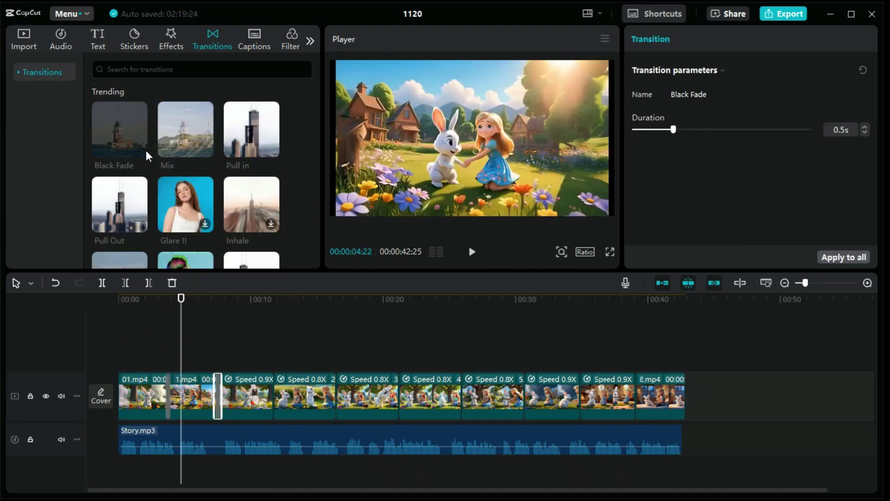
- Add Black Fade transitions at the remaining joins between clips, from 02.mp4 through to 8.mp4
{"action": "left_click_drag", "start_coordinate": [128, 129], "coordinate": [532, 410]}
{"action": "left_click_drag", "start_coordinate": [589, 415], "coordinate": [585, 413]}
{"action": "left_click_drag", "start_coordinate": [119, 130], "coordinate": [640, 417]}
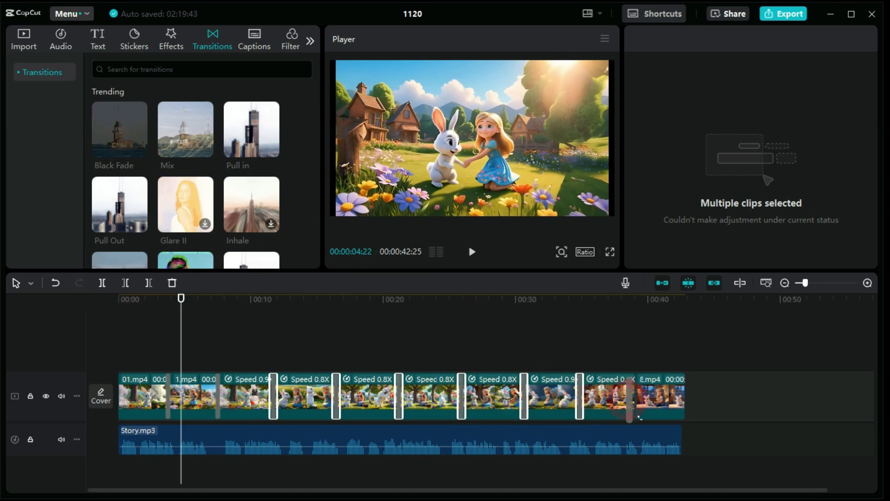
- Preview the edited video from near its start and export it as Story in 1080P, H.264, mp4 format at 30fps
{"action": "left_click_drag", "start_coordinate": [187, 305], "coordinate": [135, 305]}
{"action": "left_click", "coordinate": [472, 252]}
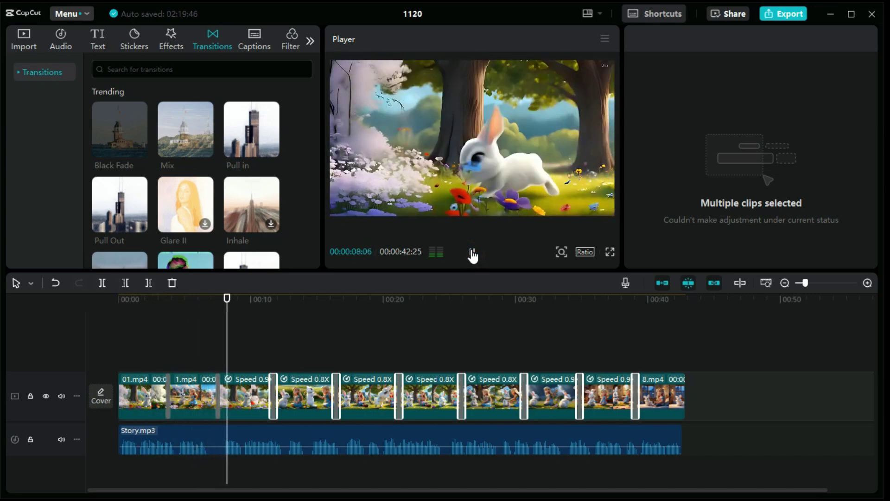
{"action": "left_click", "coordinate": [783, 19]}
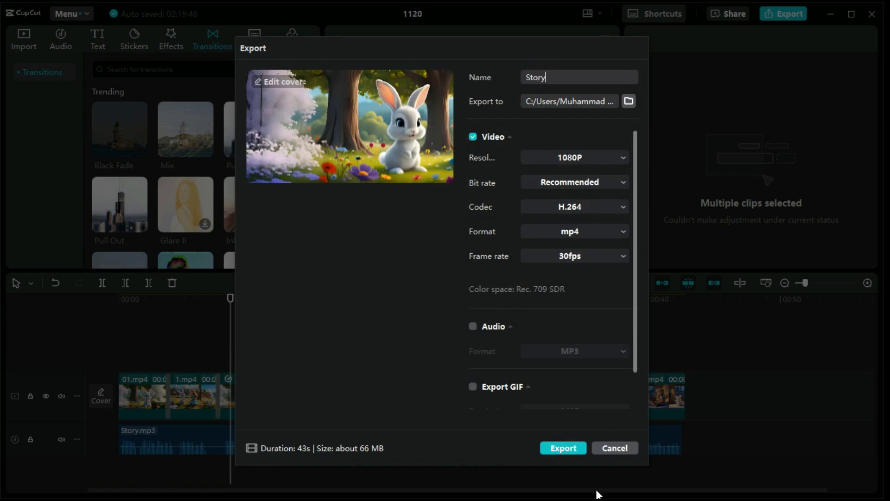
{"action": "left_click", "coordinate": [560, 449]}
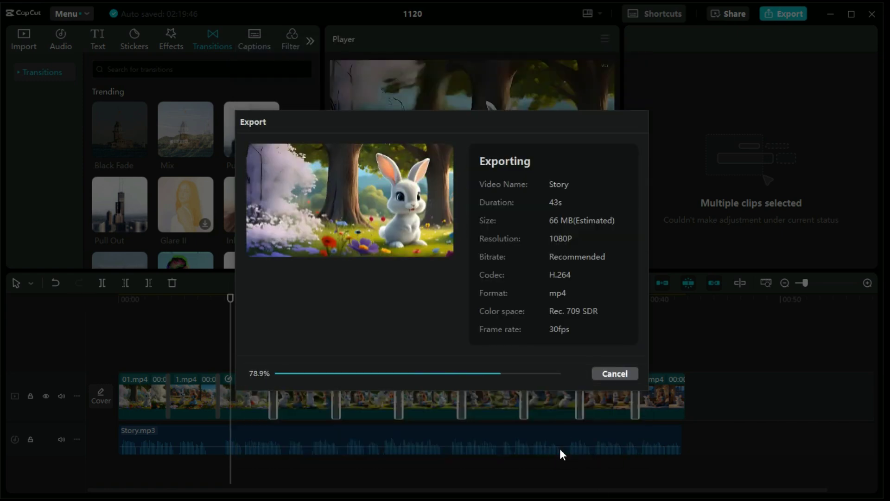